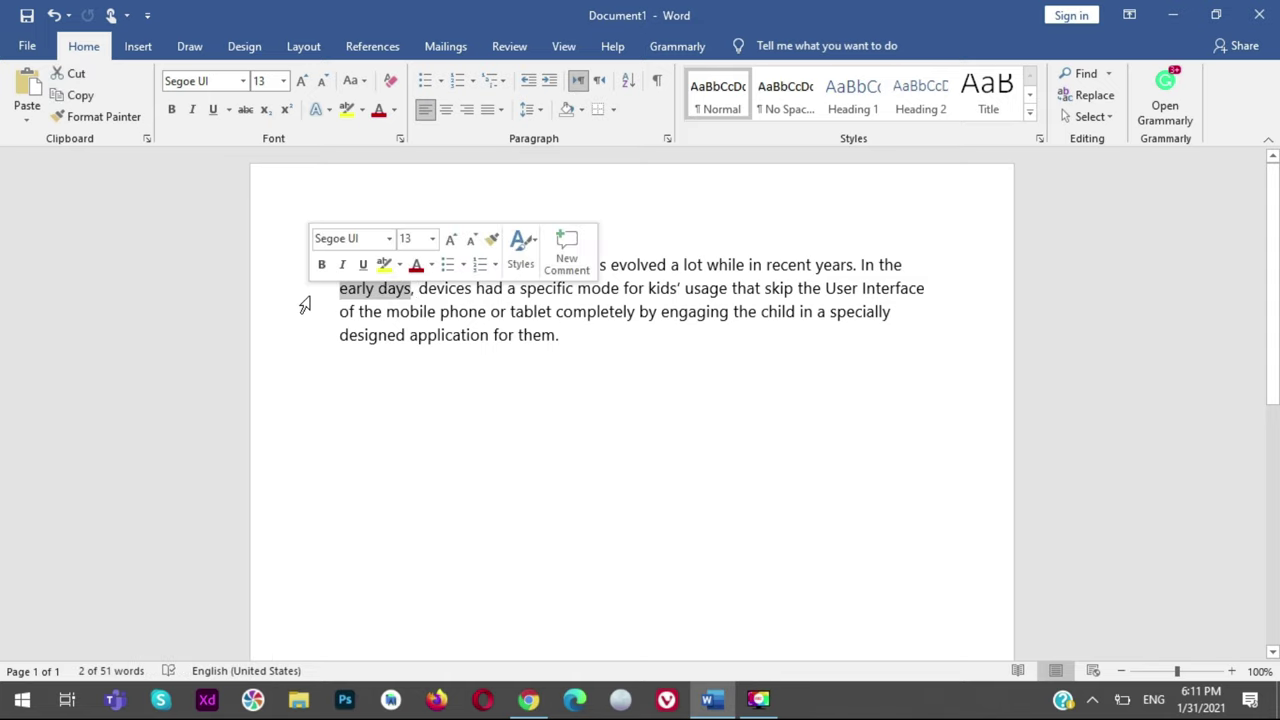
Replace "early days" with "past" and "specific" with "partivular" in the paragraph's second sentence
{"action": "type", "text": "past"}
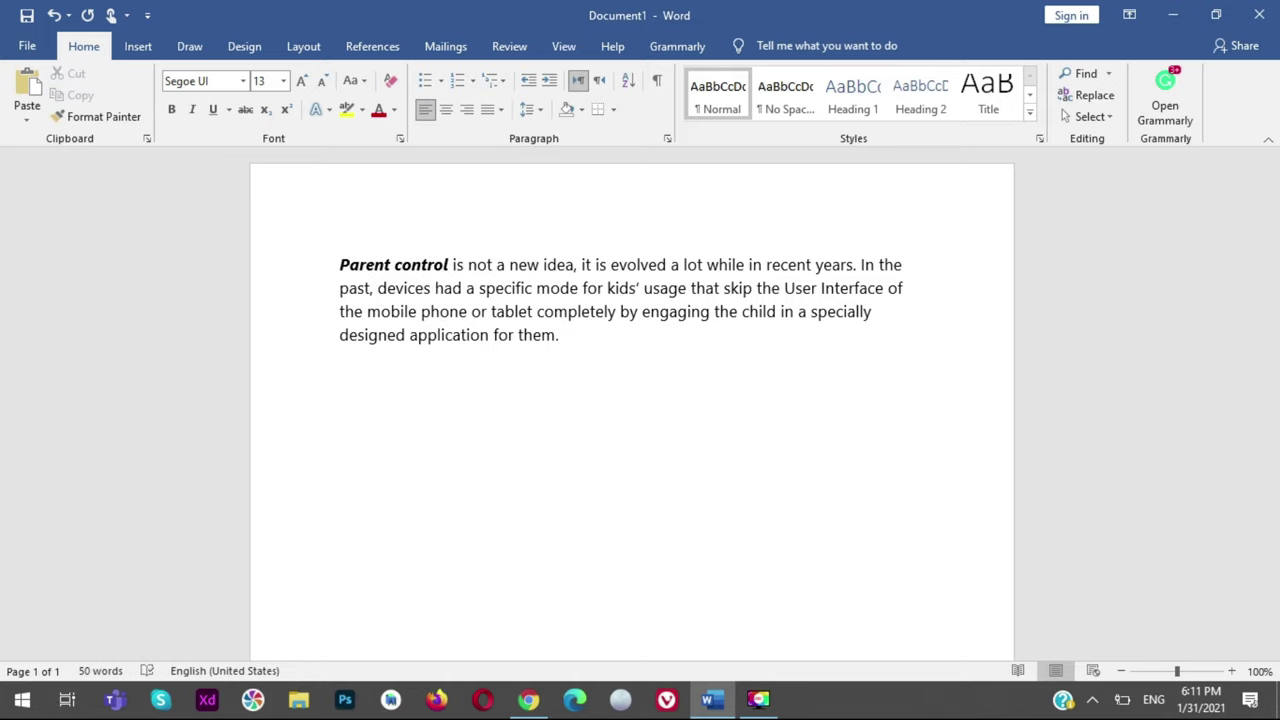
{"action": "left_click", "coordinate": [507, 291]}
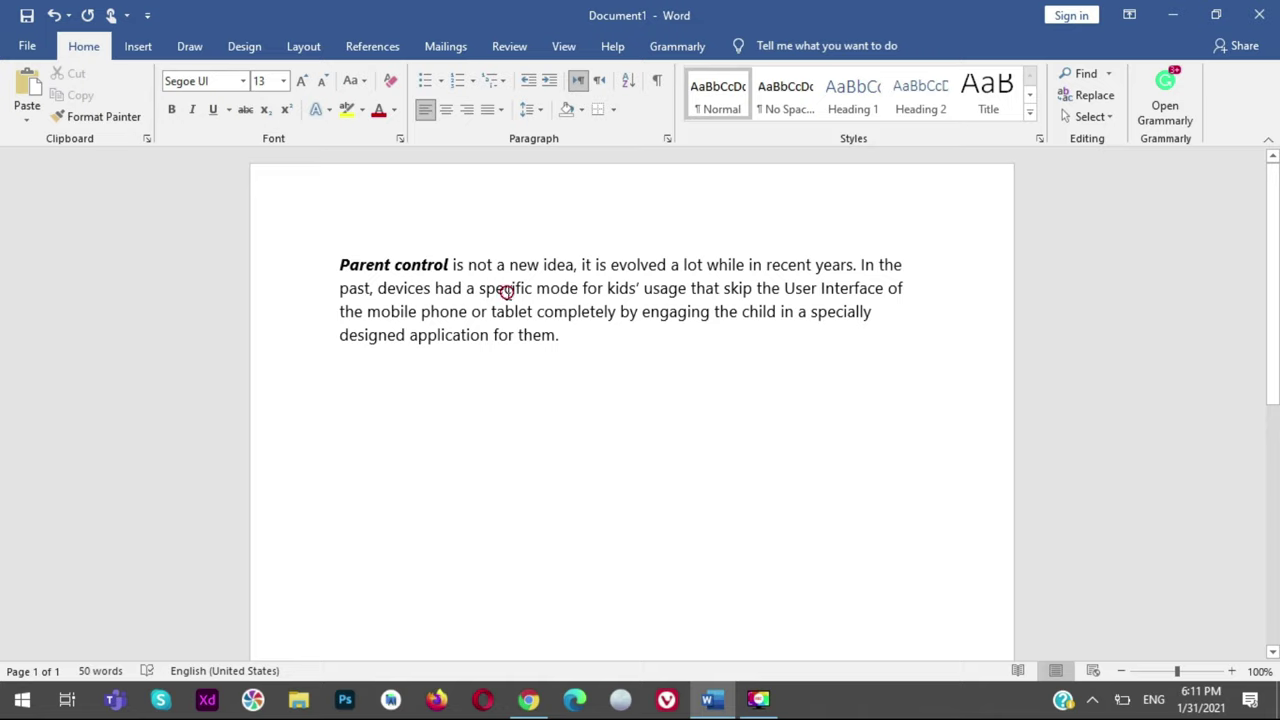
{"action": "double_click", "coordinate": [507, 290]}
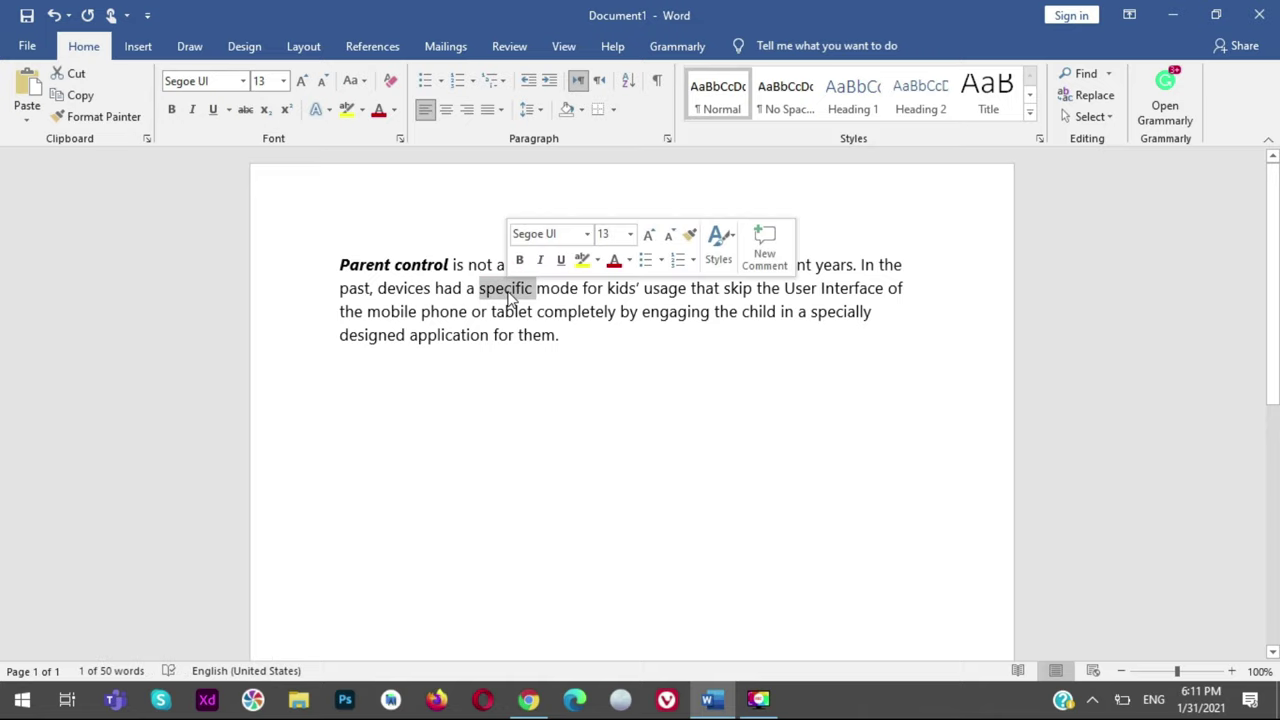
{"action": "type", "text": "partivular"}
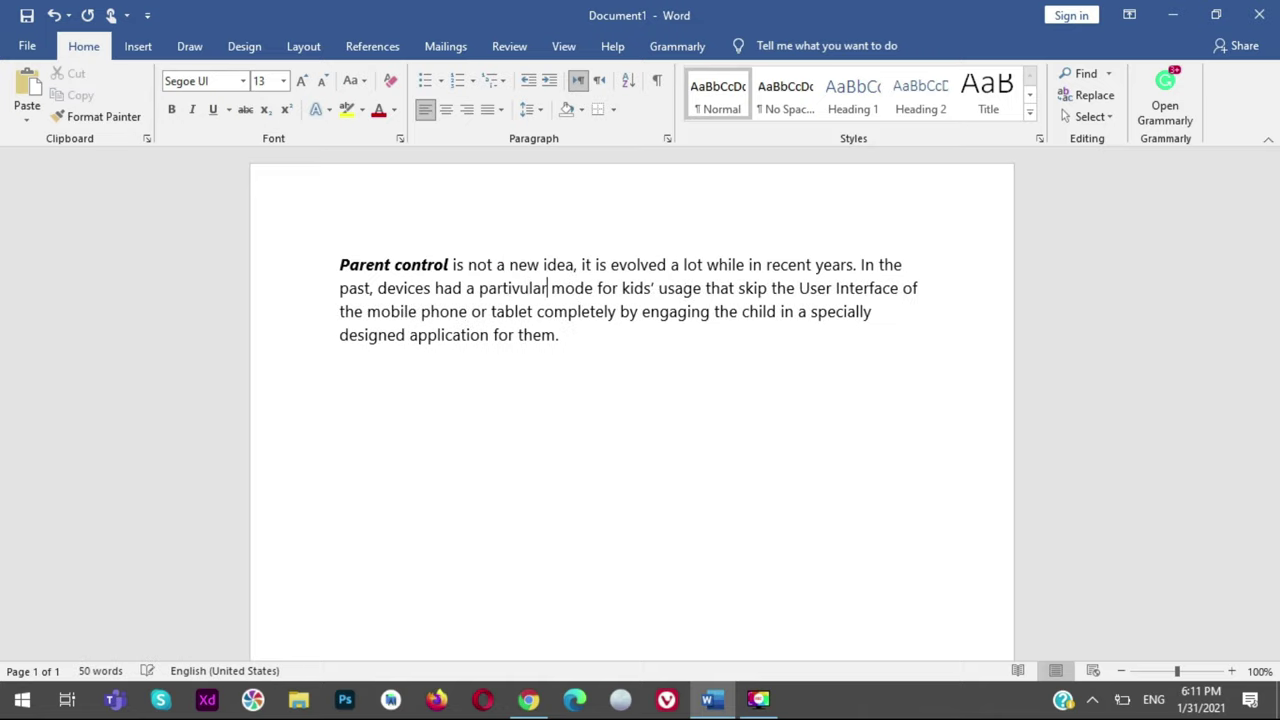
Replace the article "a" before "partivular" with "some"
{"action": "key", "text": "Left"}
{"action": "key", "text": "Left"}
{"action": "key", "text": "Left"}
{"action": "key", "text": "Left"}
{"action": "key", "text": "Left"}
{"action": "key", "text": "Left"}
{"action": "key", "text": "Left"}
{"action": "key", "text": "Left"}
{"action": "key", "text": "Left"}
{"action": "key", "text": "BackSpace"}
{"action": "type", "text": "some"}
Correct the misspelled word "partivular" to "particular"
{"action": "key", "text": "Right"}
{"action": "key", "text": "Right"}
{"action": "key", "text": "Right"}
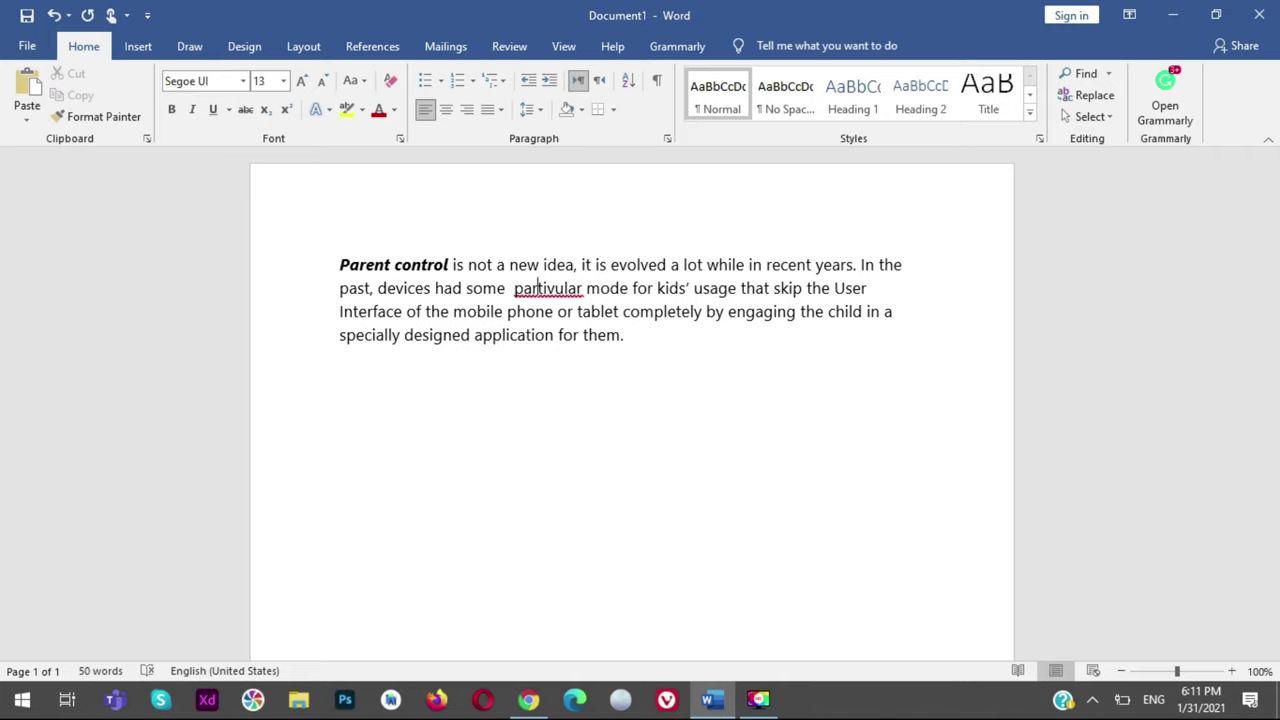
{"action": "key", "text": "BackSpace"}
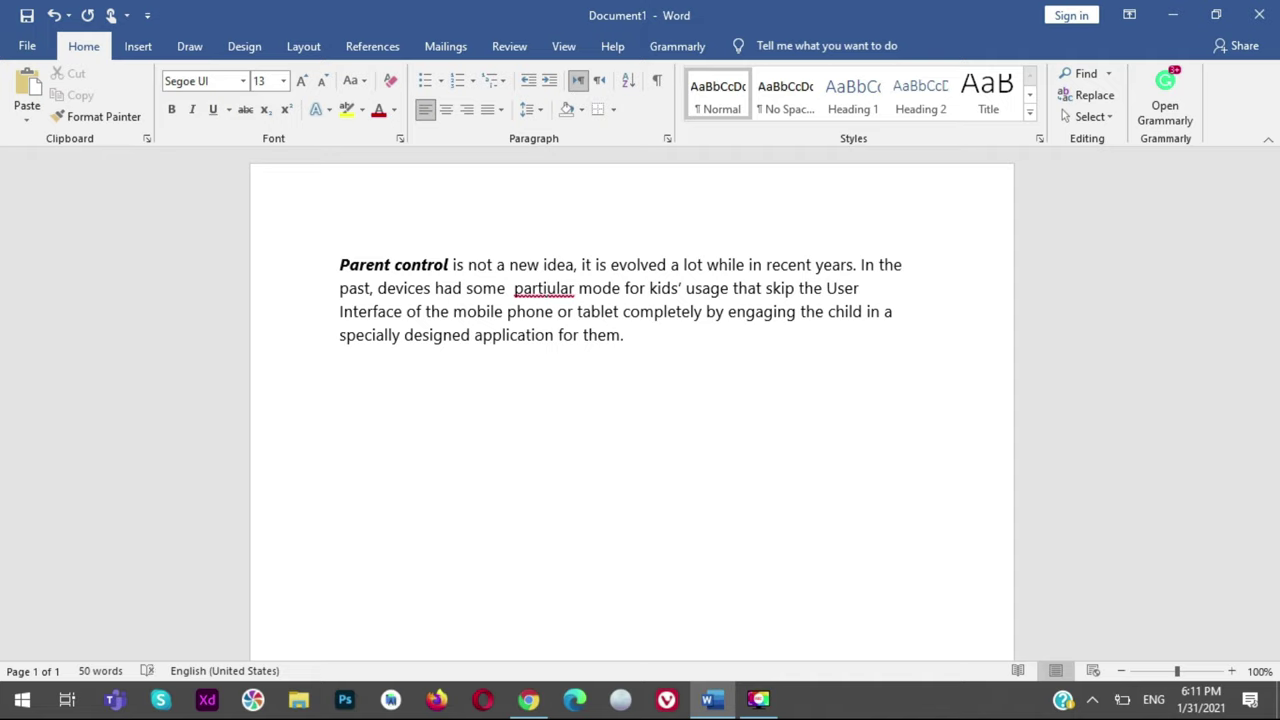
{"action": "type", "text": "c"}
{"action": "key", "text": "Right"}
{"action": "key", "text": "Right"}
{"action": "key", "text": "Right"}
{"action": "key", "text": "Right"}
{"action": "left_click", "coordinate": [631, 288]}
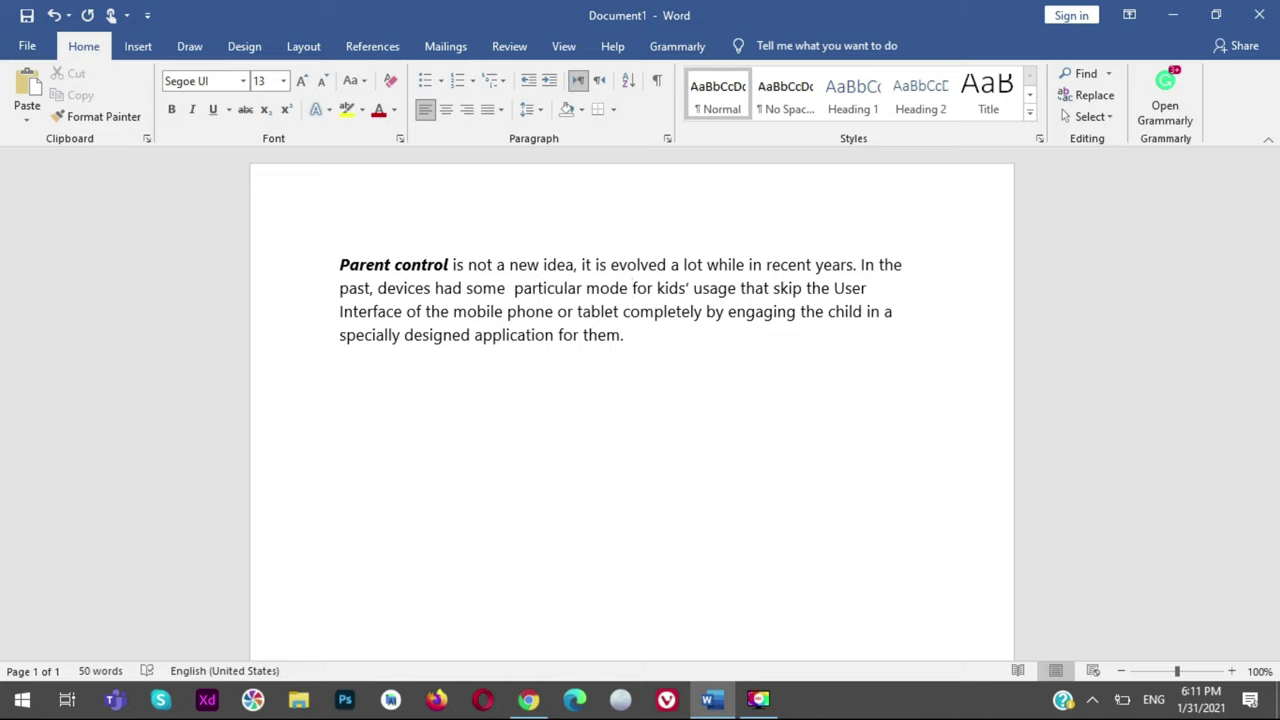
{"action": "type", "text": "'"}
{"action": "left_click", "coordinate": [791, 287]}
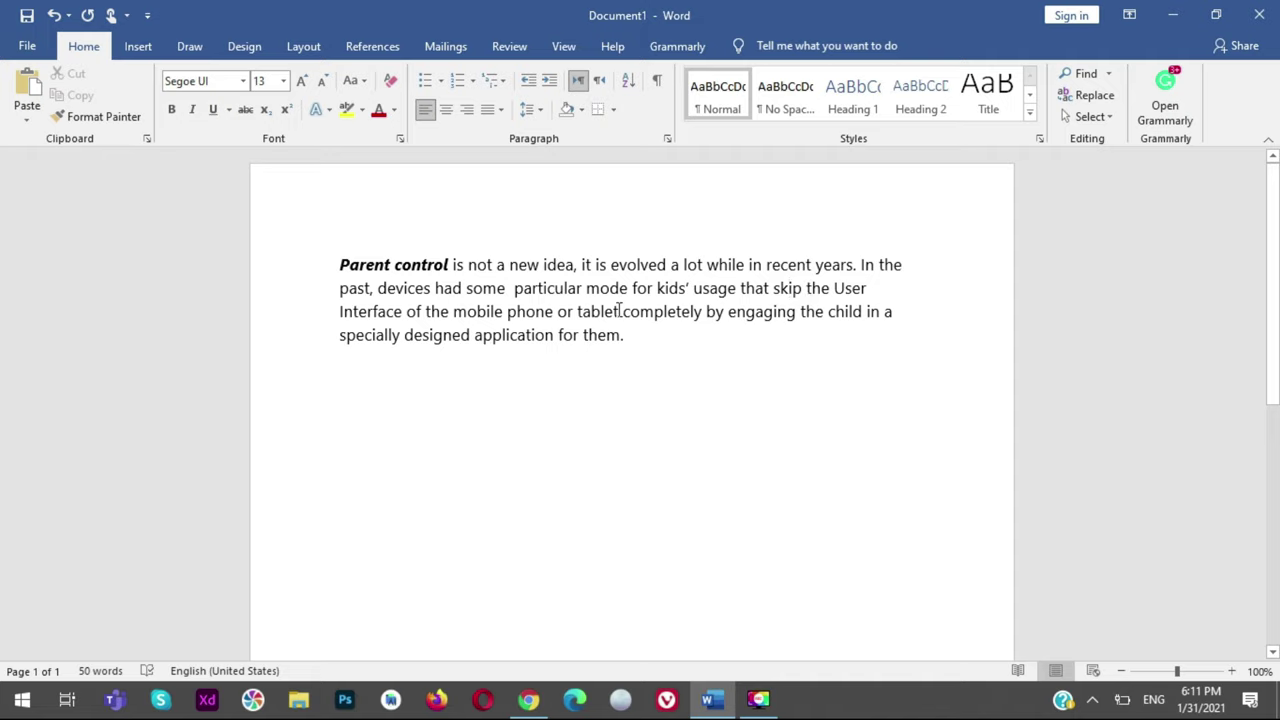
Replace "mobile phone or tablet" with "gadget" in the second sentence
{"action": "left_click_drag", "start_coordinate": [620, 311], "coordinate": [453, 312]}
{"action": "type", "text": "gadeg"}
{"action": "key", "text": "BackSpace"}
{"action": "key", "text": "BackSpace"}
{"action": "type", "text": "get"}
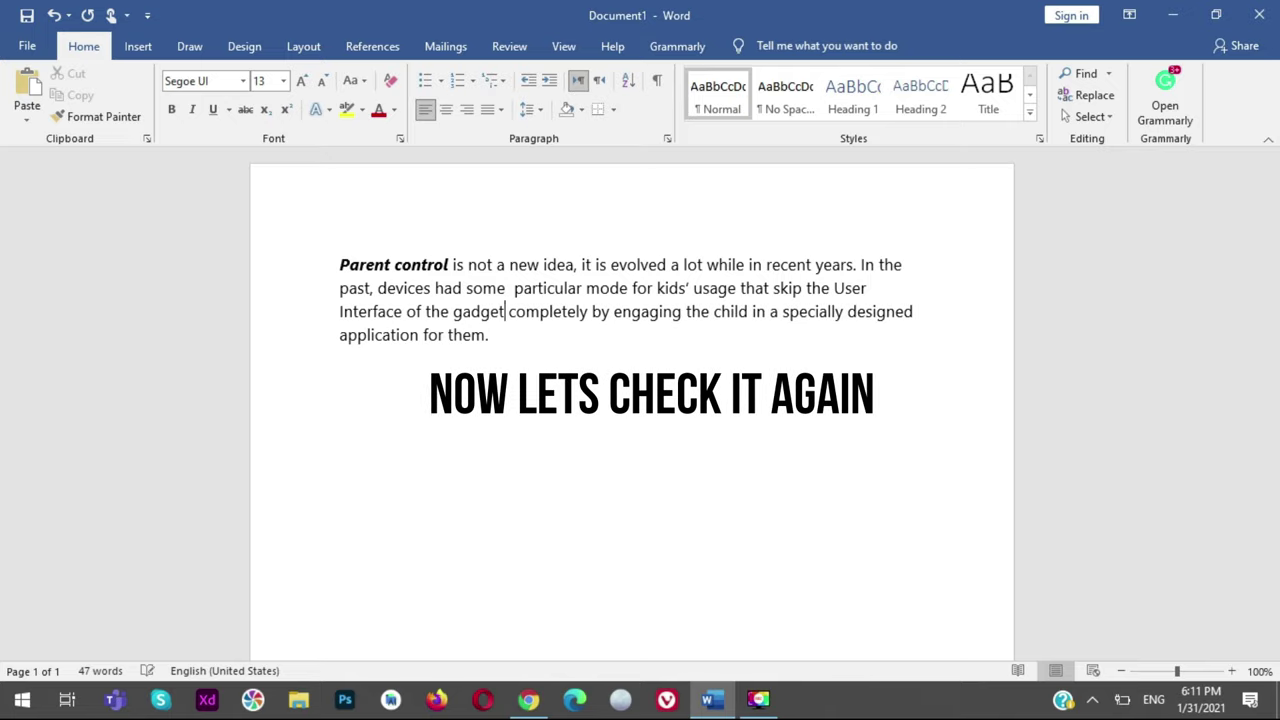
Copy the reworded paragraph from "Parent control" to "them" and switch to Chrome
{"action": "left_click", "coordinate": [515, 345]}
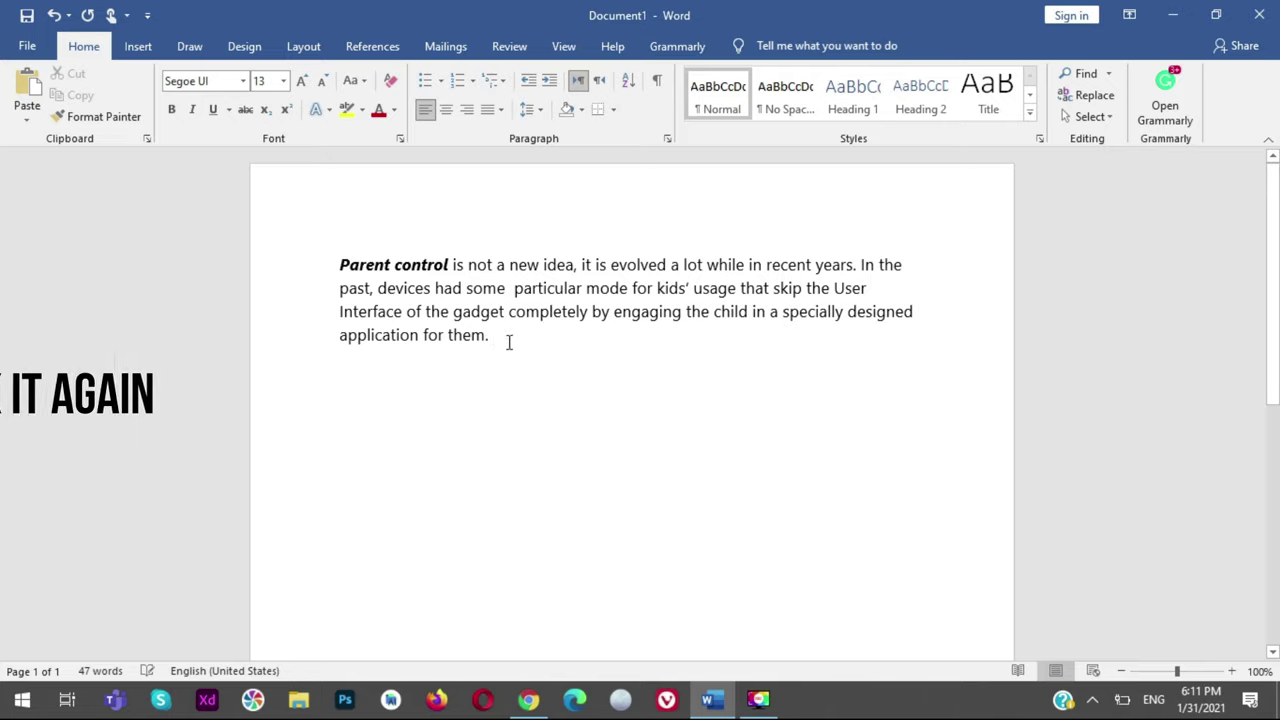
{"action": "left_click_drag", "start_coordinate": [489, 340], "coordinate": [345, 279]}
{"action": "key", "text": "ctrl+c"}
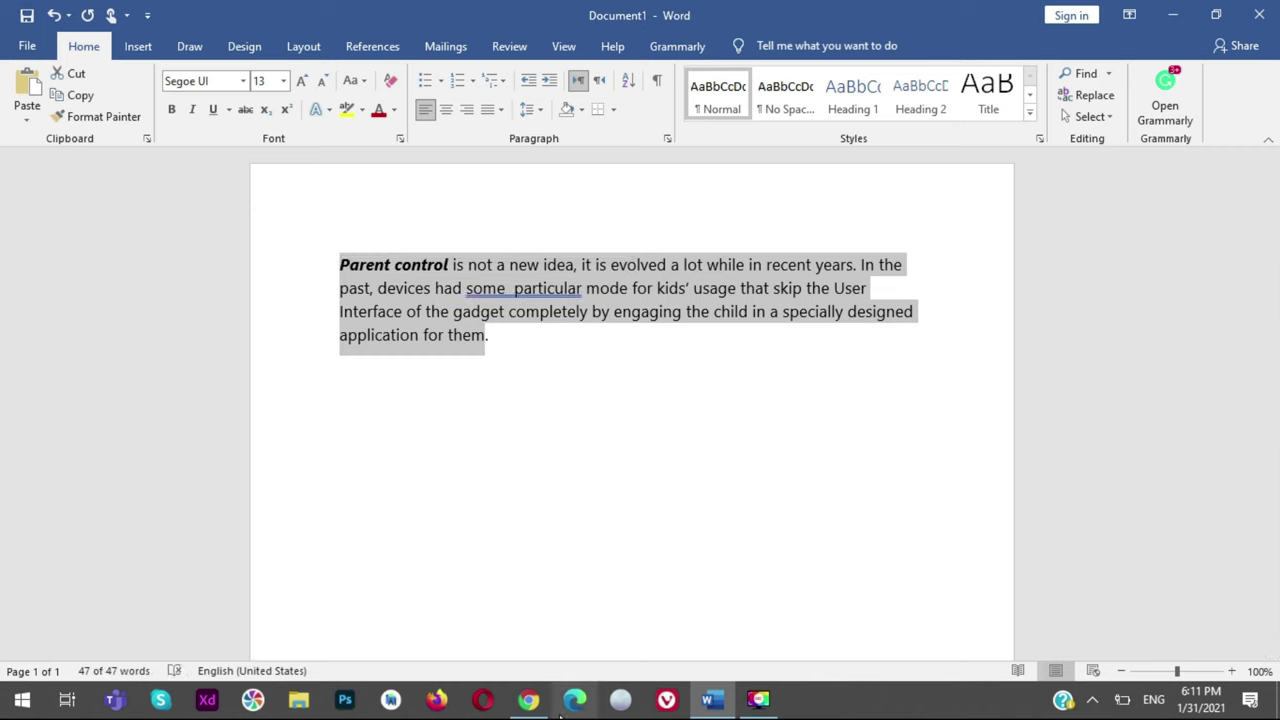
{"action": "left_click", "coordinate": [528, 699]}
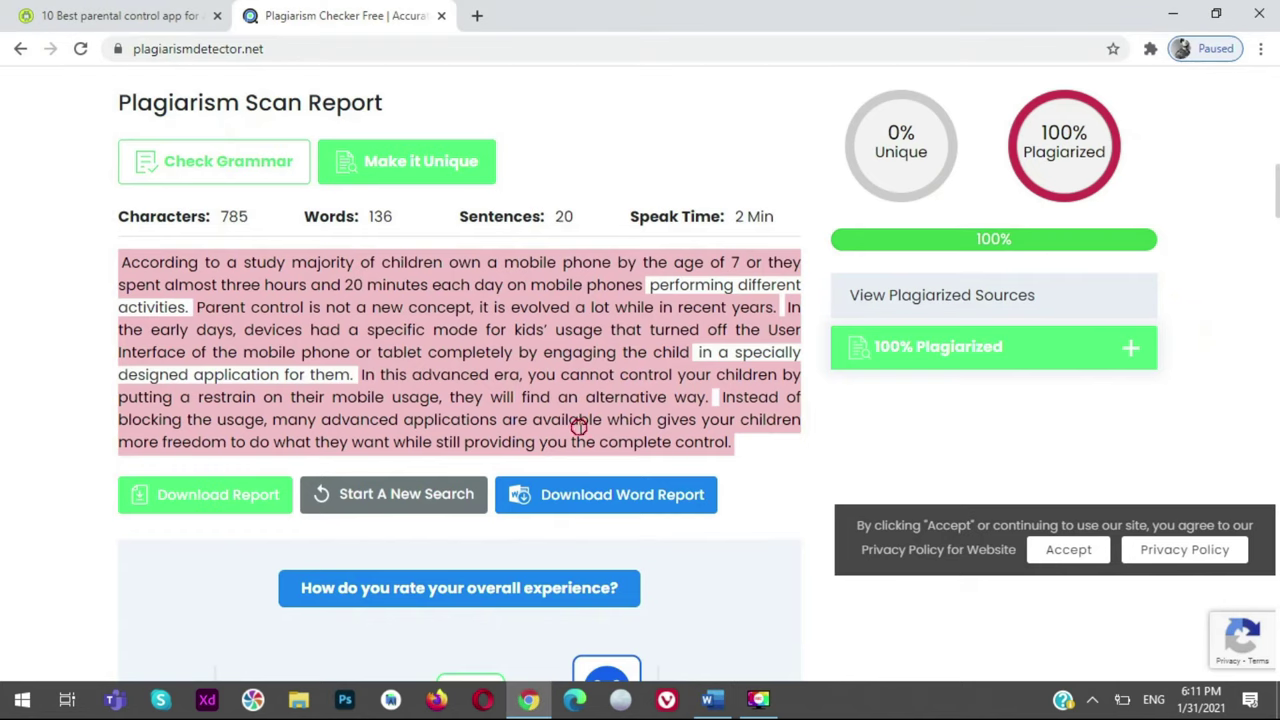
Replace the old text in the plagiarismdetector.net text box with the copied paragraph and try to run the plagiarism check
{"action": "key", "text": "ctrl+a"}
{"action": "scroll", "coordinate": [649, 410], "scroll_direction": "up", "scroll_amount": 6}
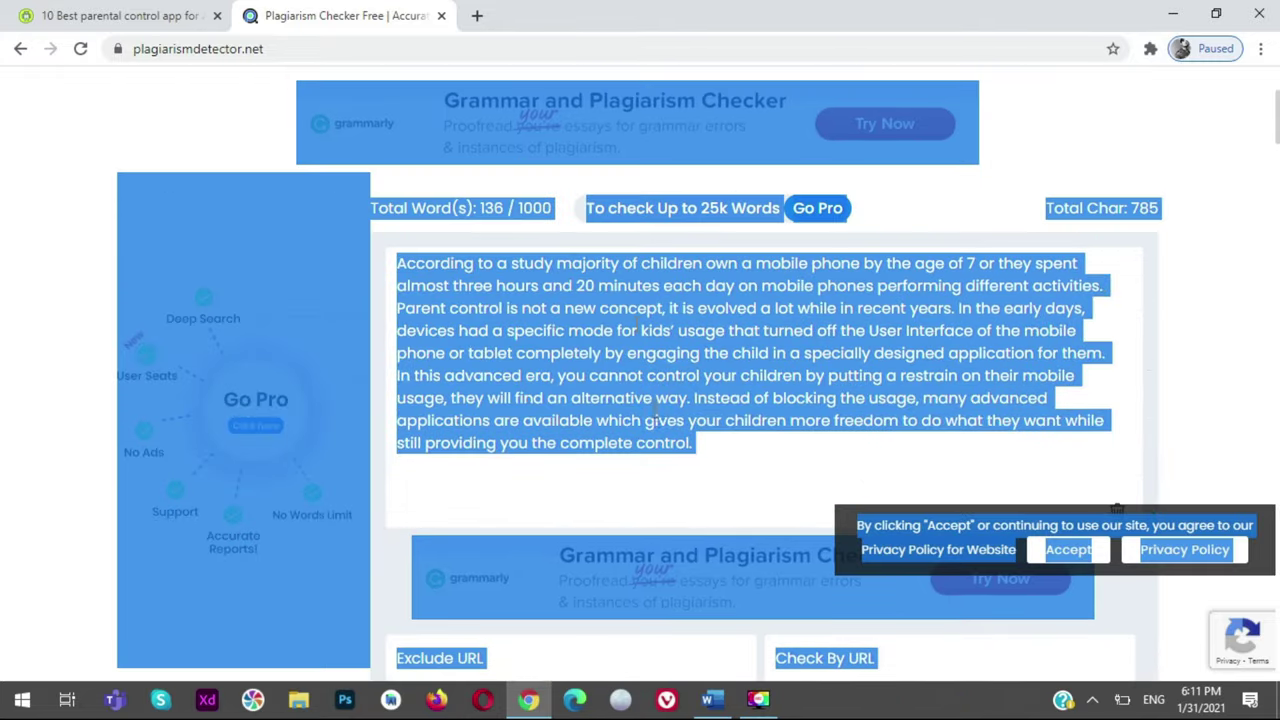
{"action": "left_click_drag", "start_coordinate": [649, 410], "coordinate": [716, 452]}
{"action": "key", "text": "ctrl+a"}
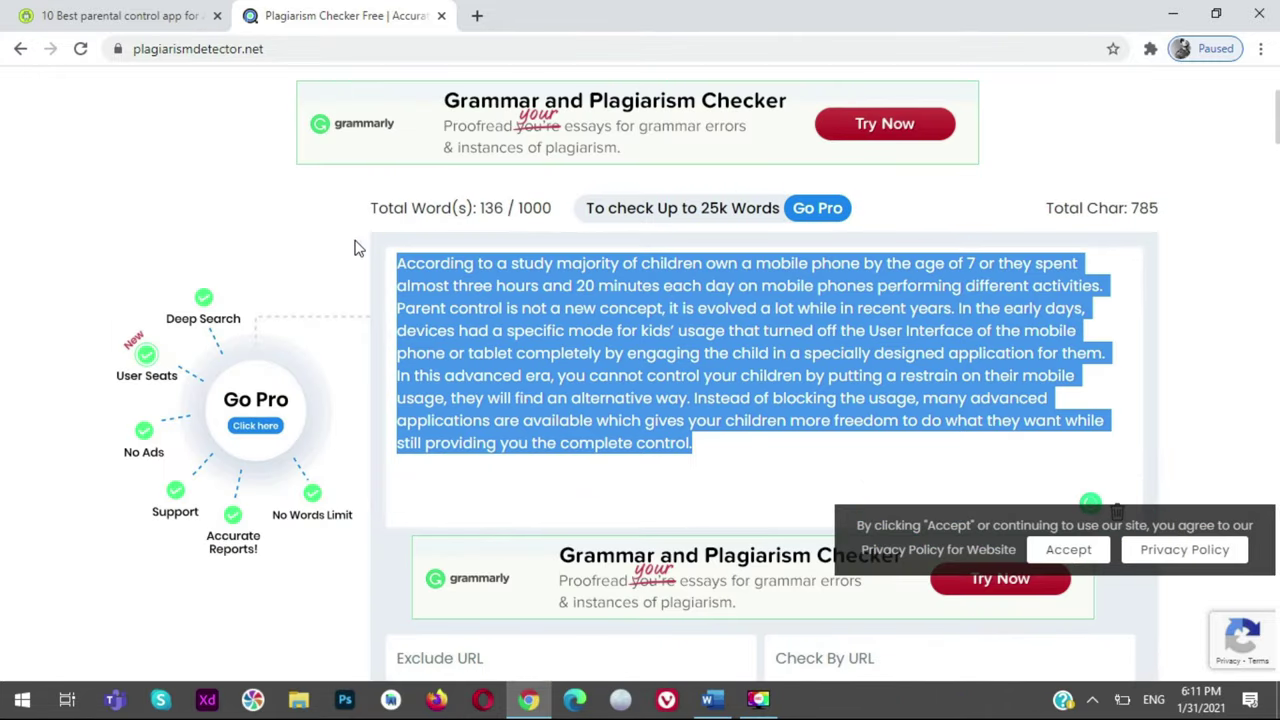
{"action": "type", "text": "Parent control is not a new idea, it is evolved a lot while in recent years. In the past, devices had some  particular mode for kids’ usage that skip the User interface of the gadget completely by engaging the child in a specially designed application for them"}
{"action": "scroll", "coordinate": [394, 283], "scroll_direction": "down", "scroll_amount": 5}
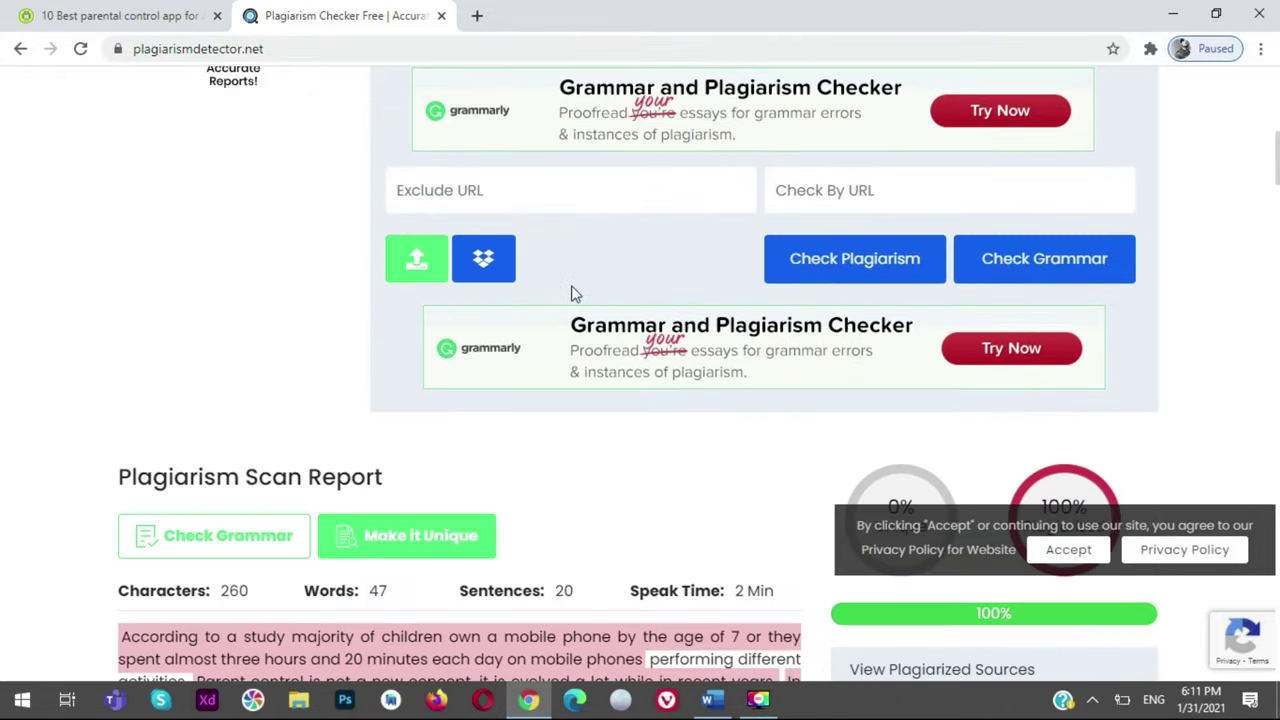
{"action": "left_click", "coordinate": [838, 256]}
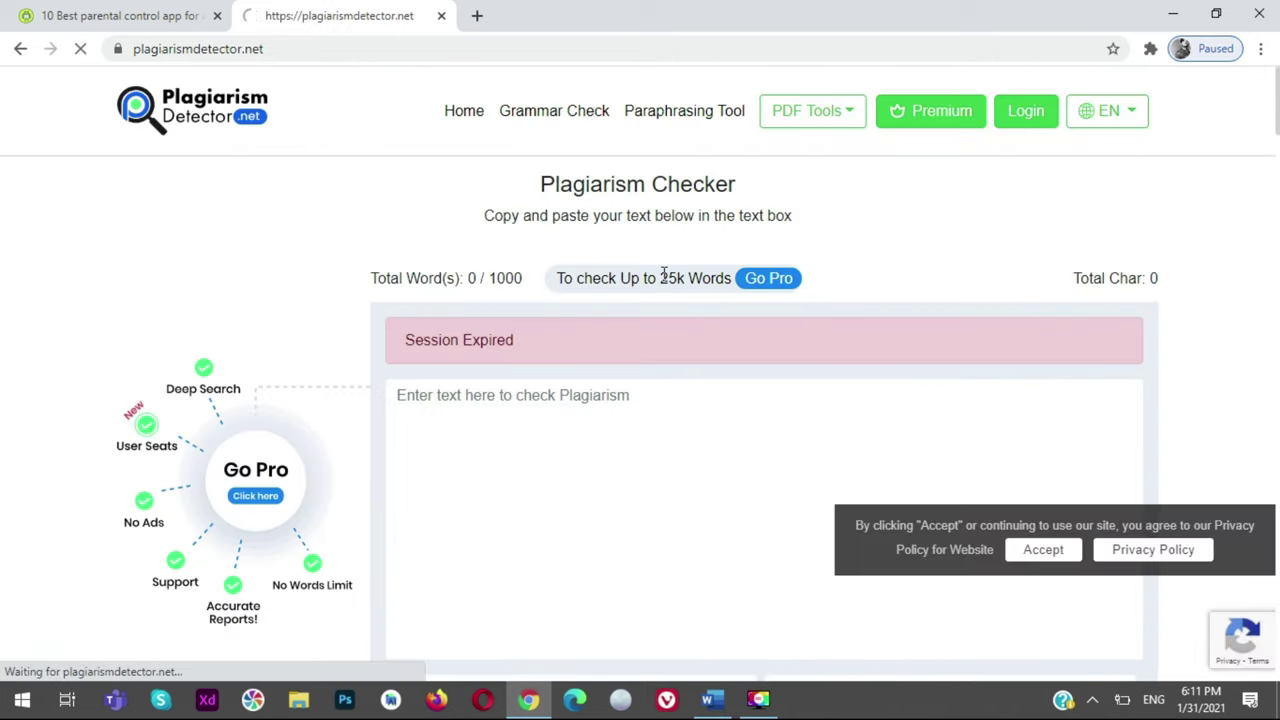
Paste the copied paragraph into the empty plagiarismdetector.net text box and start the plagiarism check
{"action": "left_click", "coordinate": [706, 375]}
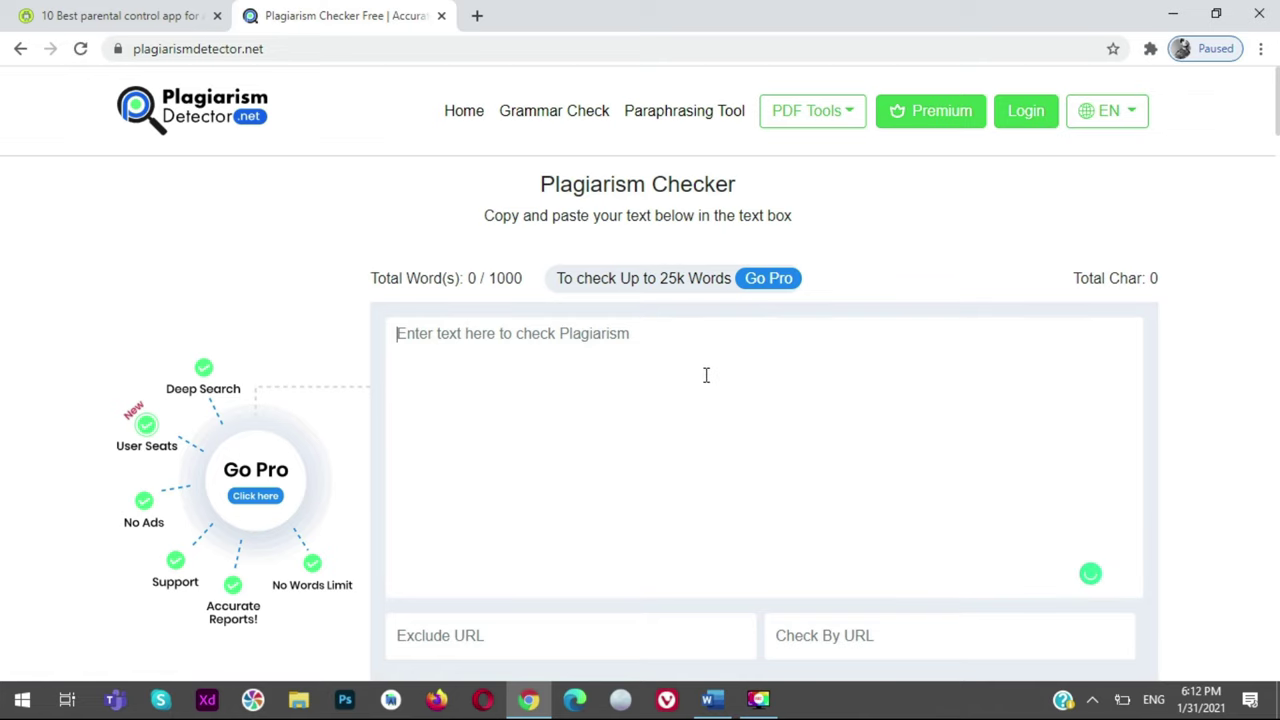
{"action": "key", "text": "ctrl+v"}
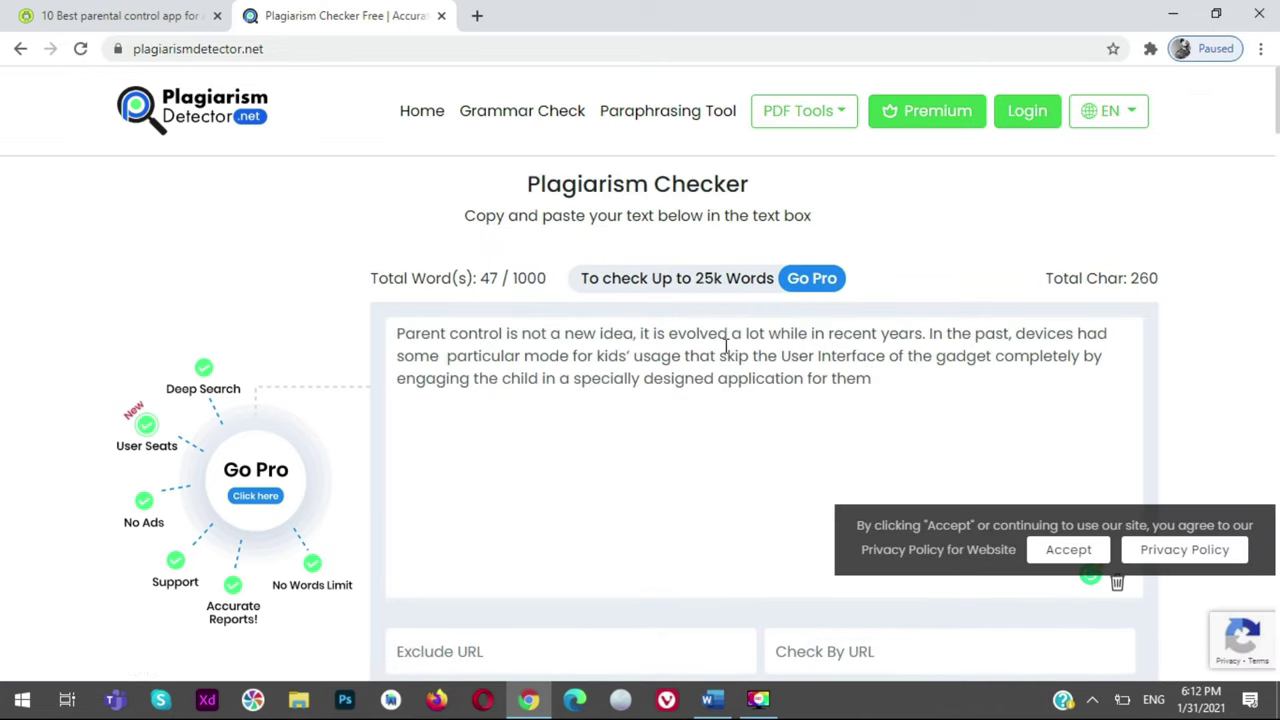
{"action": "scroll", "coordinate": [726, 345], "scroll_direction": "down", "scroll_amount": 4}
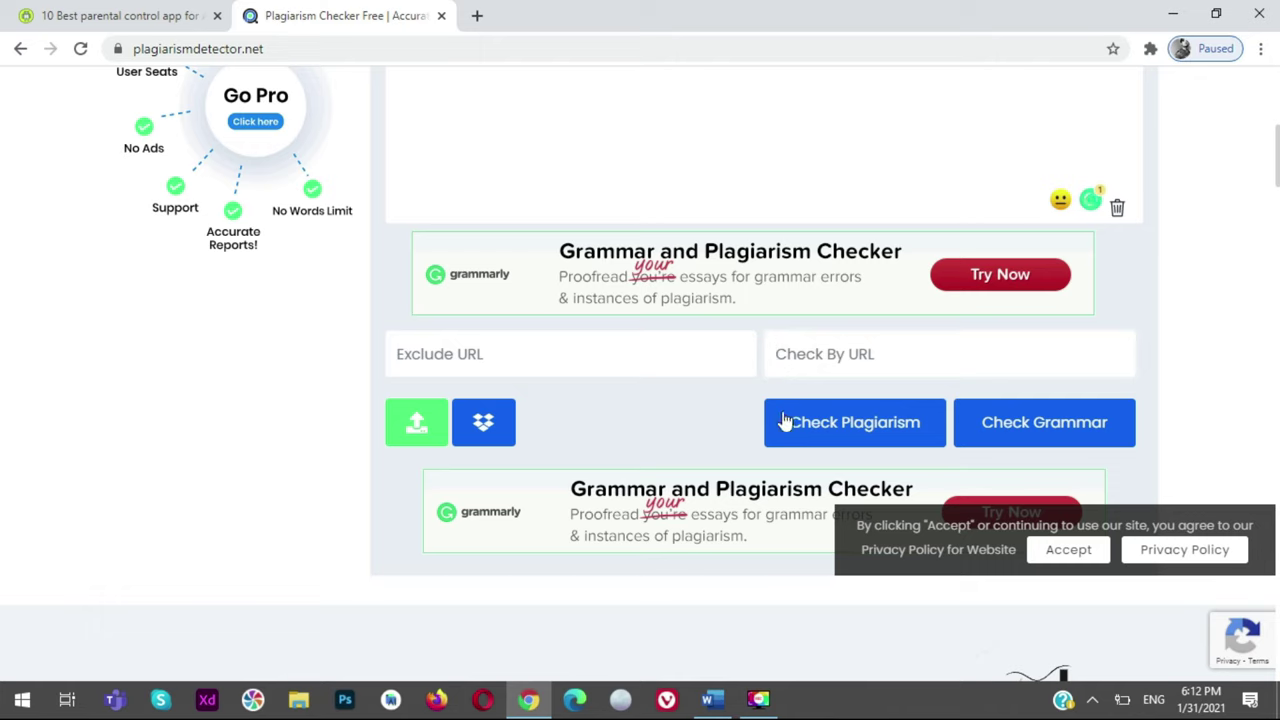
{"action": "left_click", "coordinate": [786, 423]}
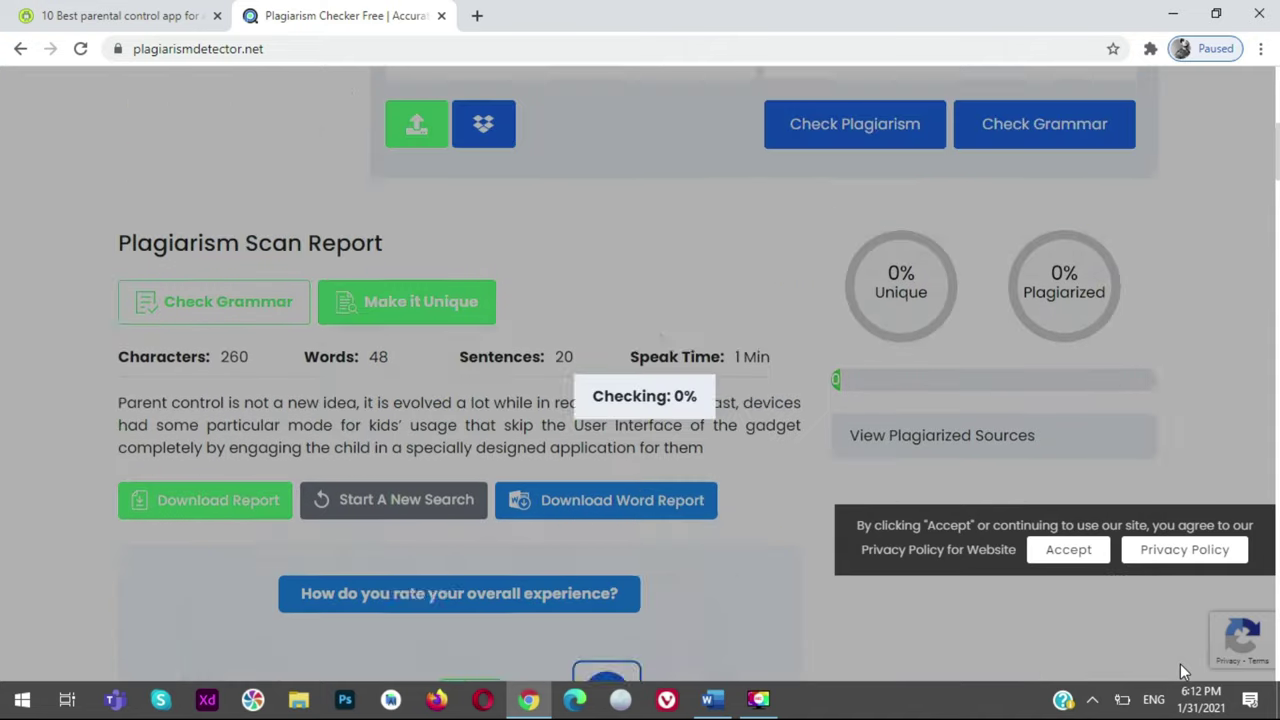
Switch to Word, remove the extra space between "some" and "particular", and return to the scan report in Chrome
{"action": "left_click", "coordinate": [711, 699]}
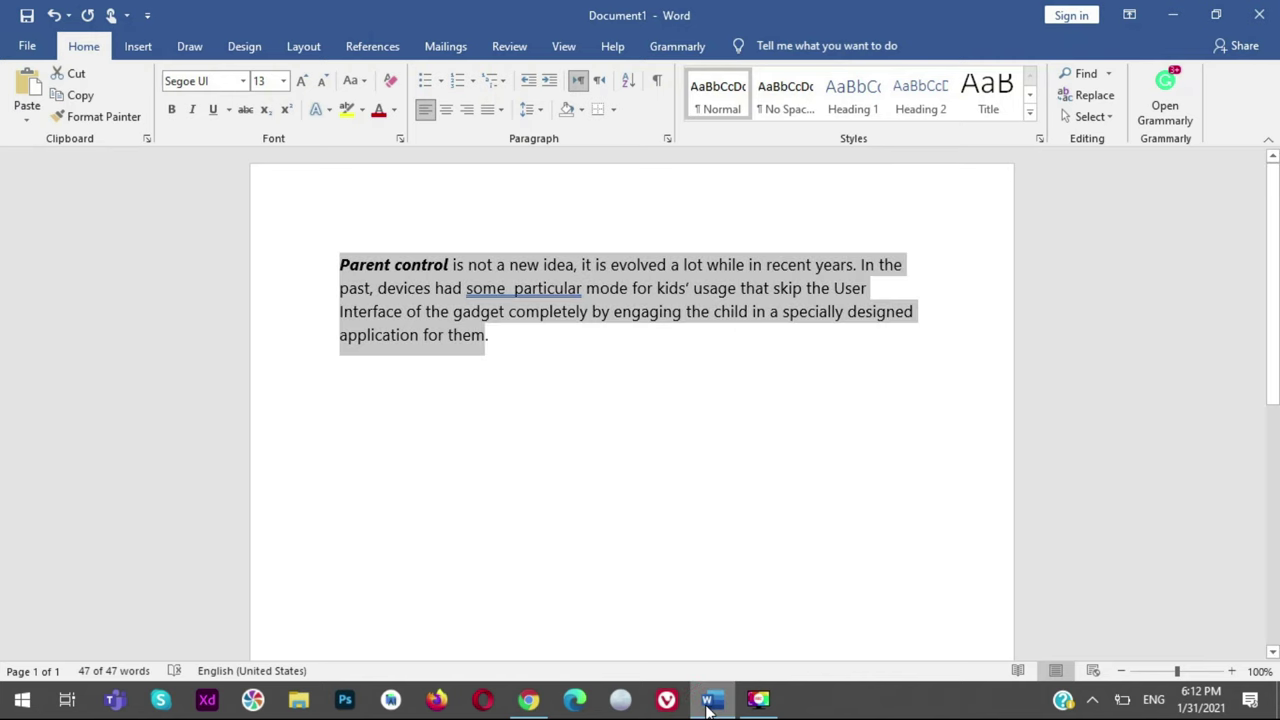
{"action": "left_click", "coordinate": [532, 337]}
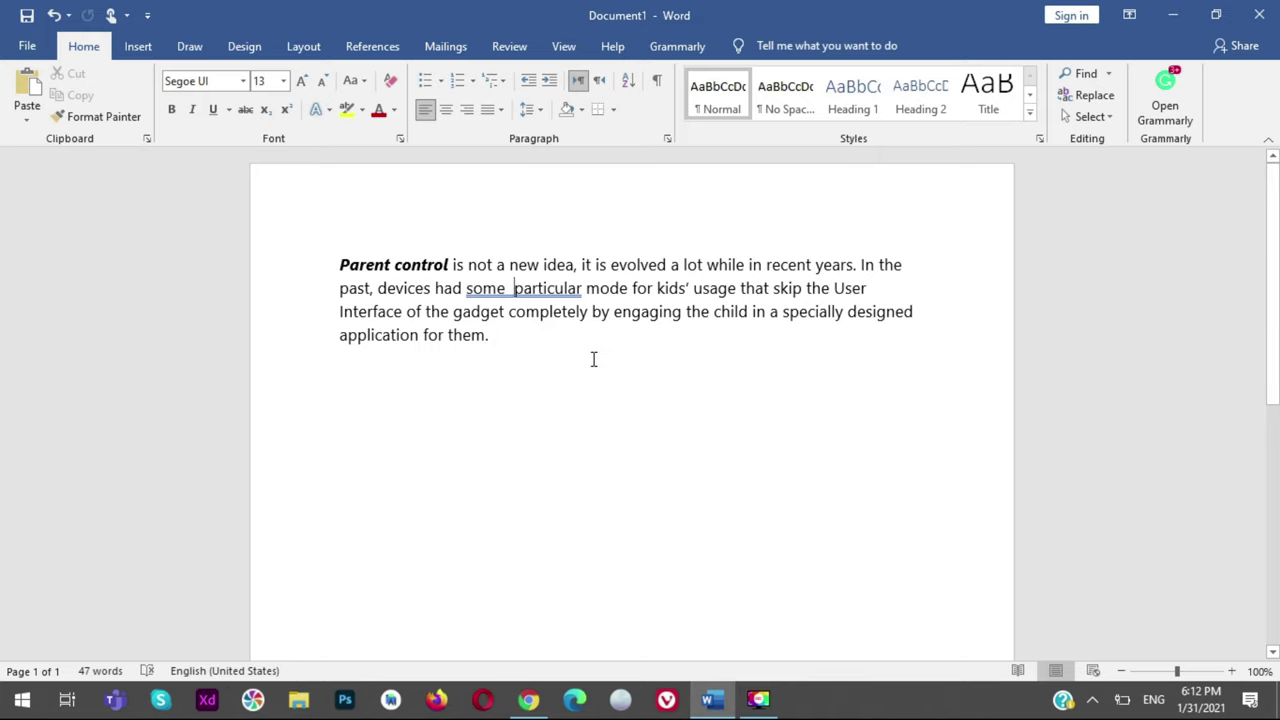
{"action": "key", "text": "ctrl+z"}
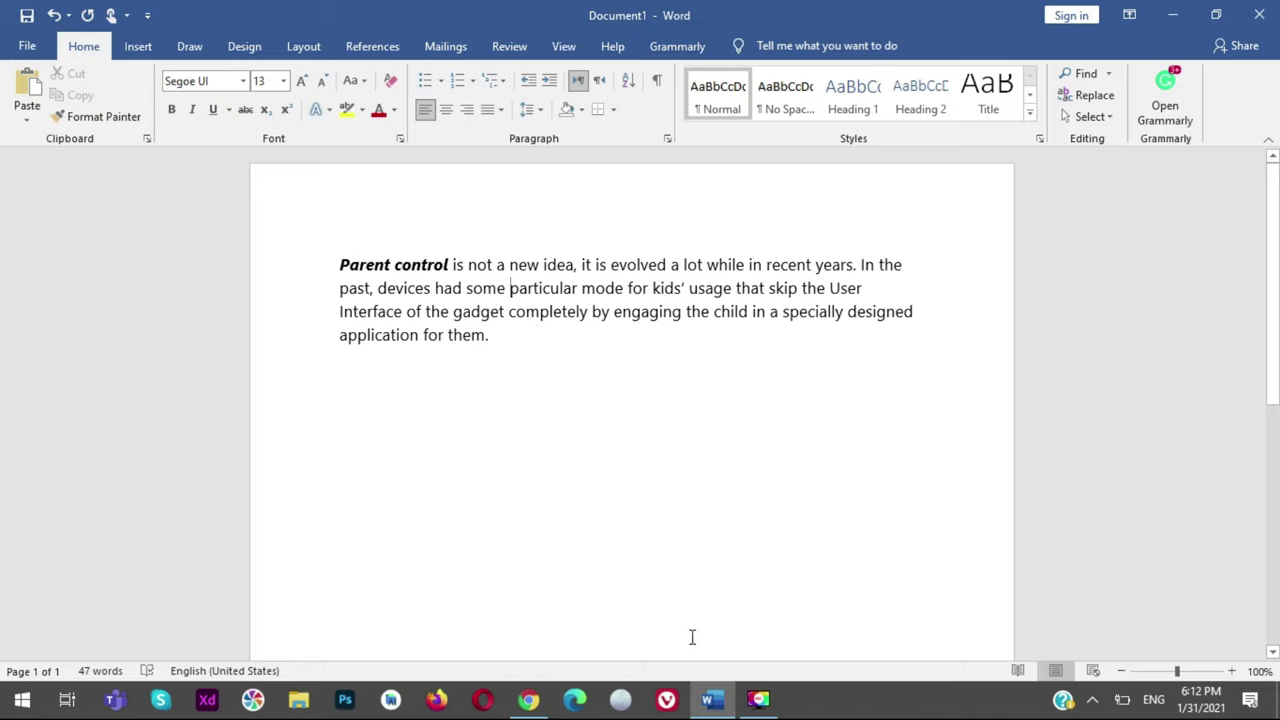
{"action": "left_click", "coordinate": [529, 699]}
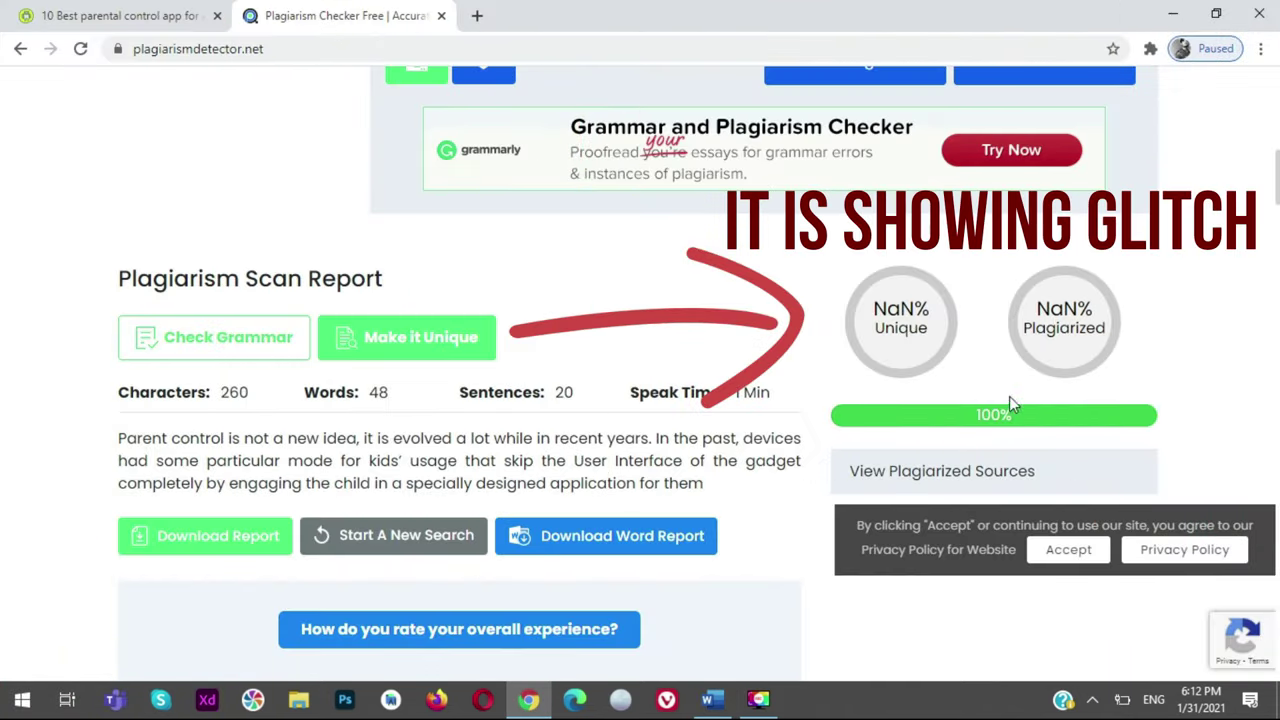
{"action": "scroll", "coordinate": [437, 314], "scroll_direction": "up", "scroll_amount": 7}
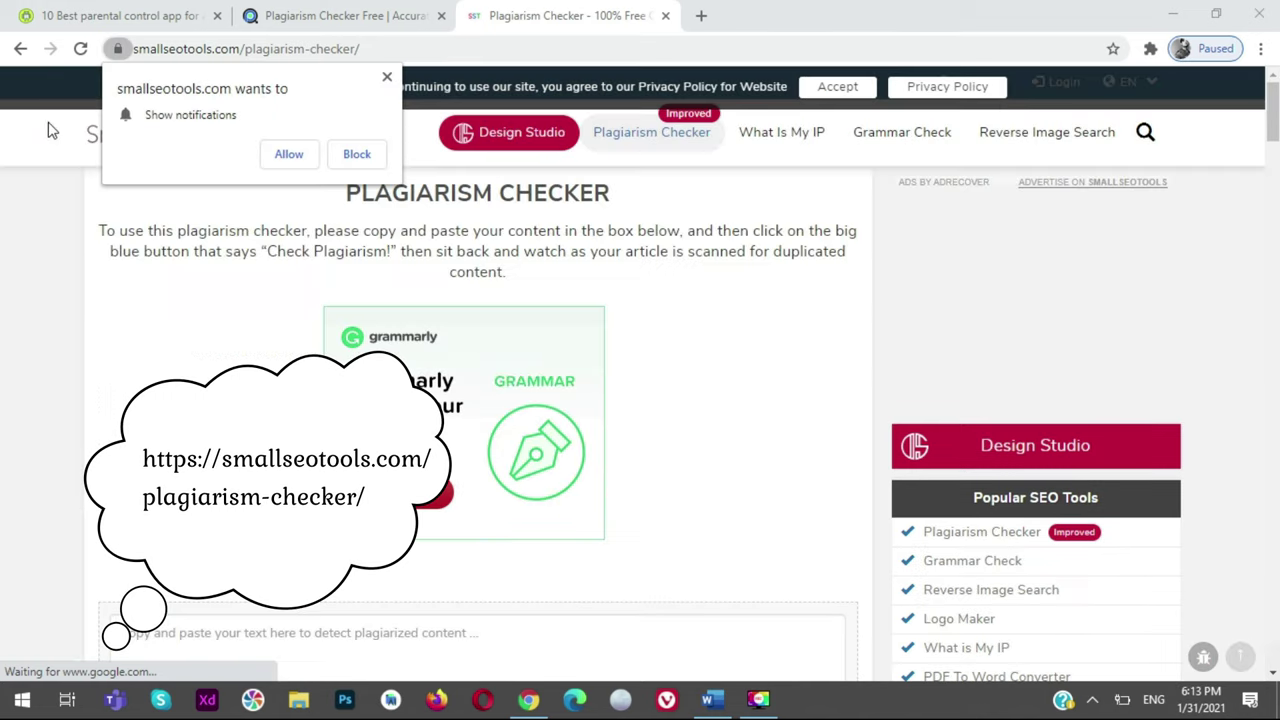
Dismiss the smallseotools.com notification request and paste the copied paragraph into its plagiarism checker's text box
{"action": "left_click", "coordinate": [388, 78]}
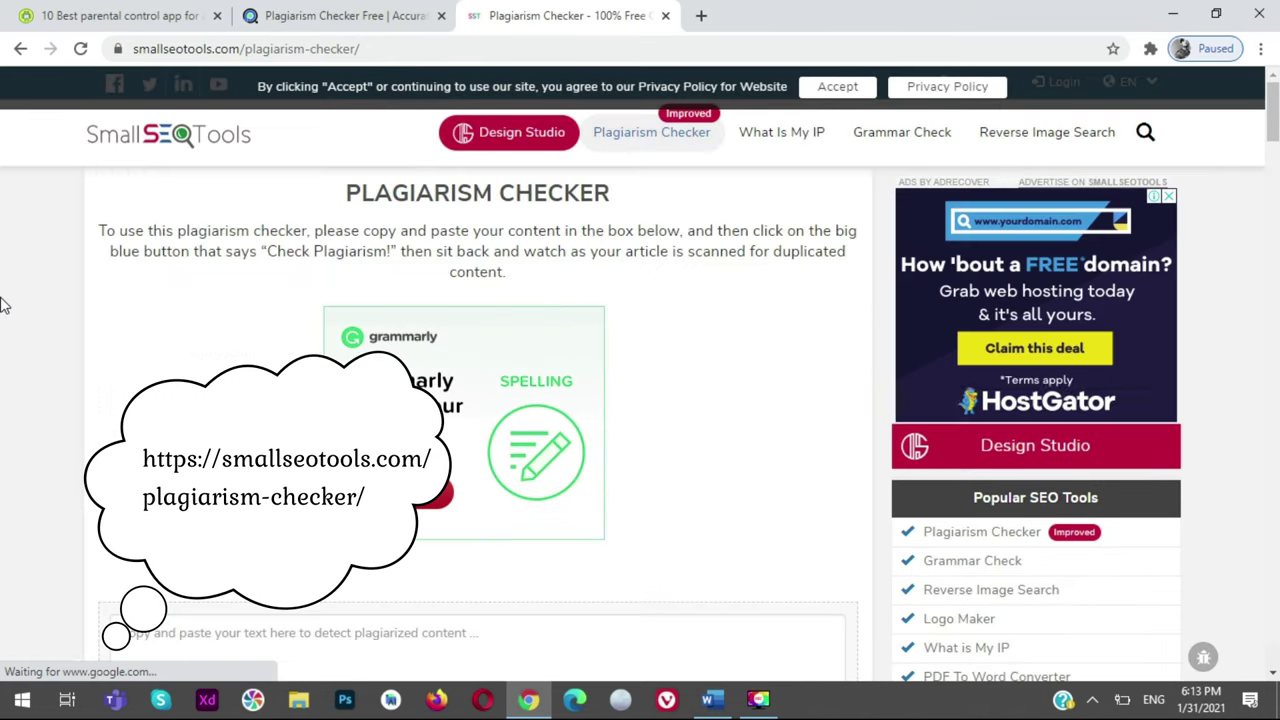
{"action": "scroll", "coordinate": [5, 250], "scroll_direction": "down", "scroll_amount": 4}
{"action": "left_click", "coordinate": [297, 246]}
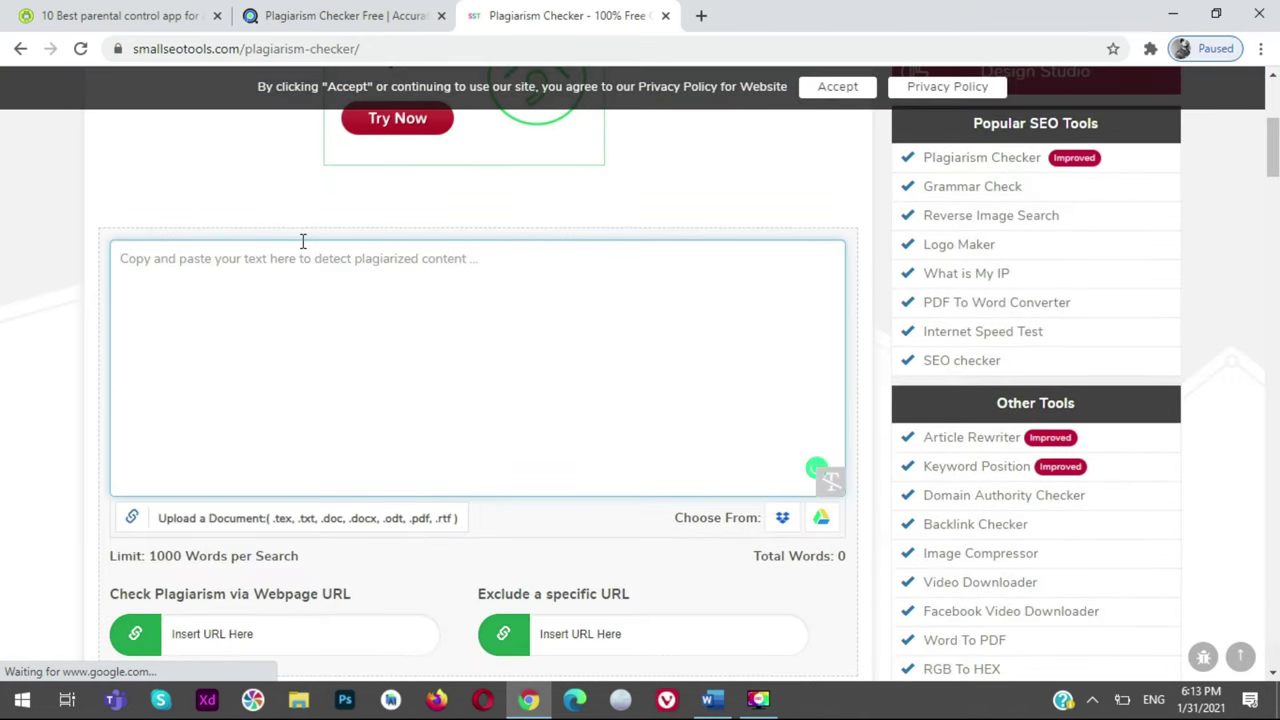
{"action": "key", "text": "ctrl+v"}
Complete the "I'm not a robot" verification, start the plagiarism check and go to its results section
{"action": "scroll", "coordinate": [166, 317], "scroll_direction": "down", "scroll_amount": 5}
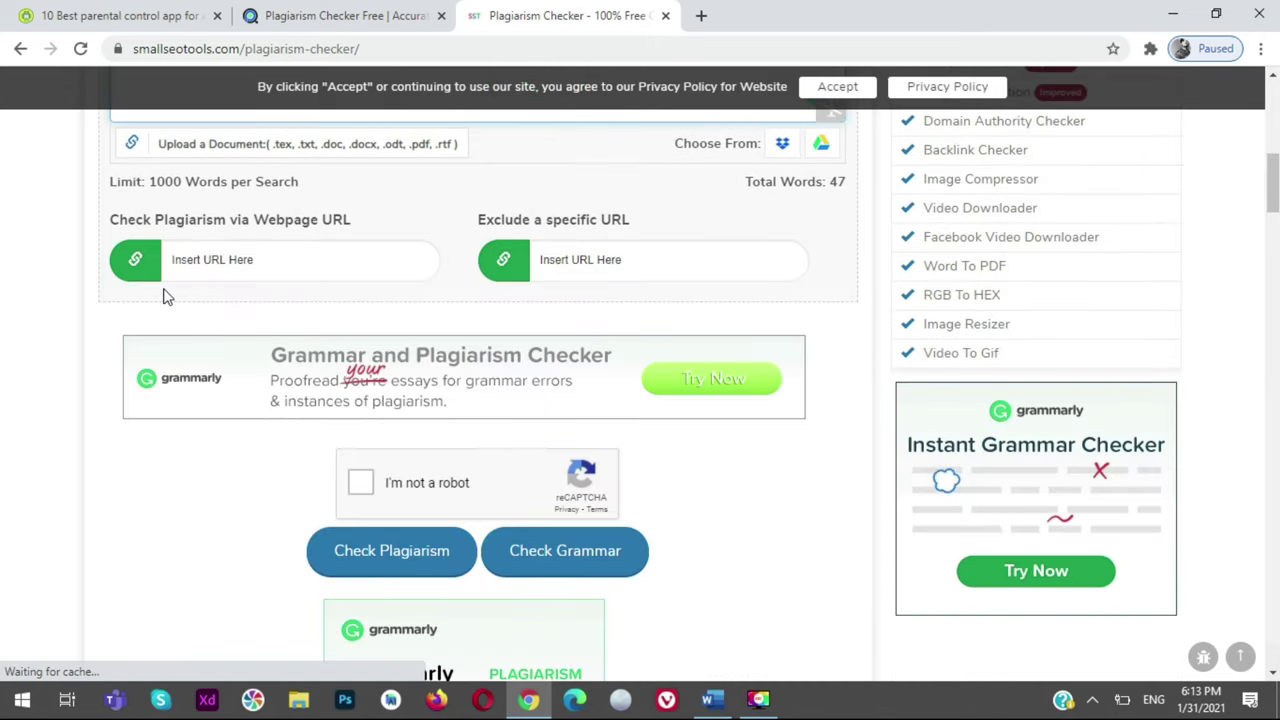
{"action": "left_click", "coordinate": [362, 380]}
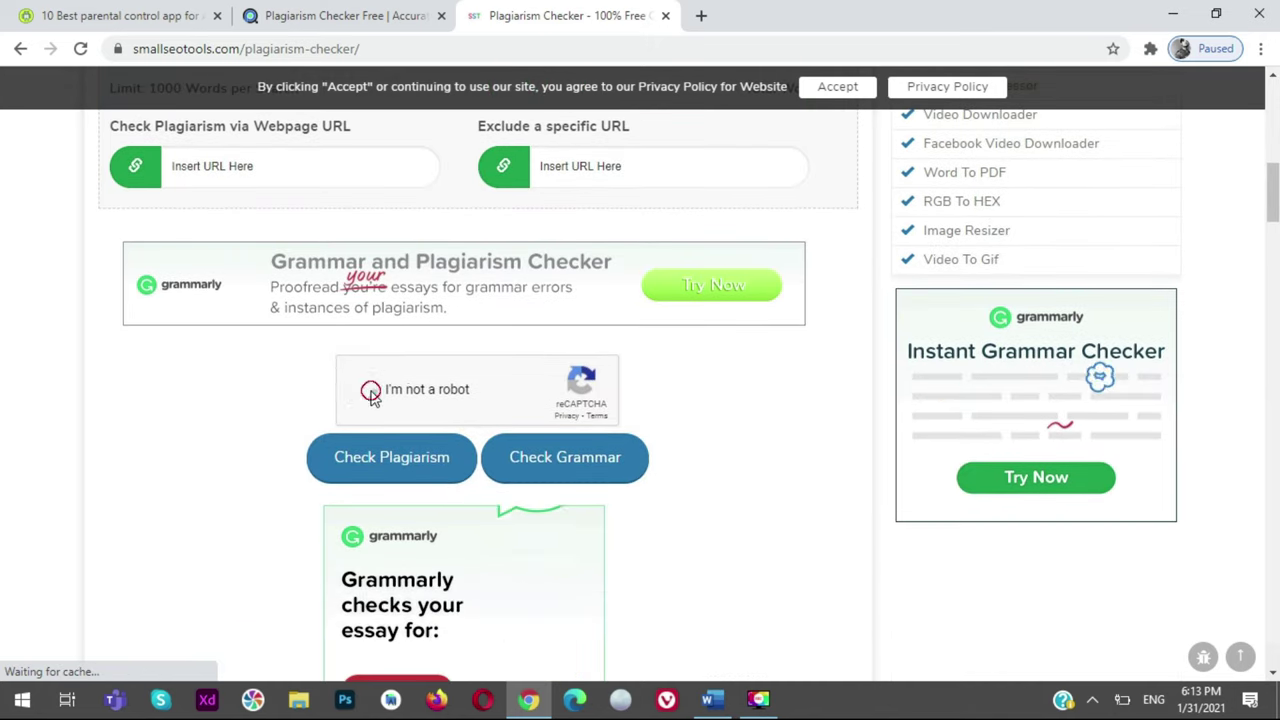
{"action": "left_click", "coordinate": [391, 463]}
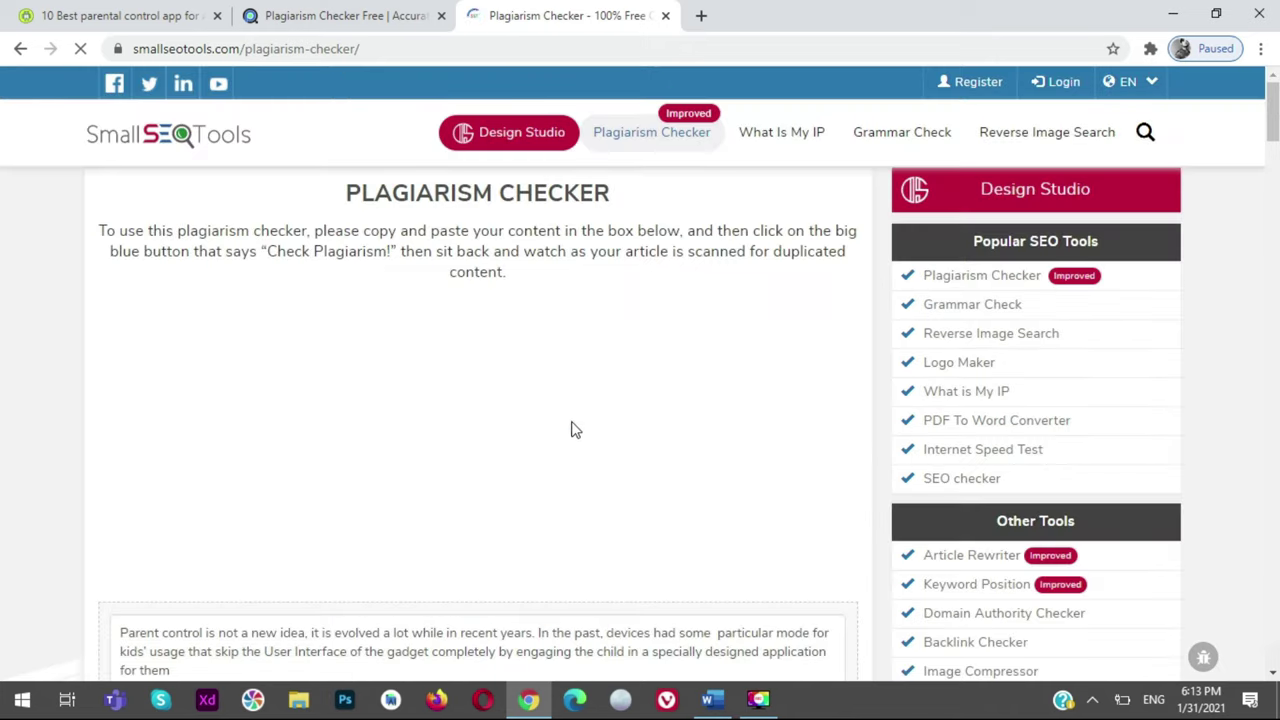
{"action": "scroll", "coordinate": [2, 320], "scroll_direction": "down", "scroll_amount": 5}
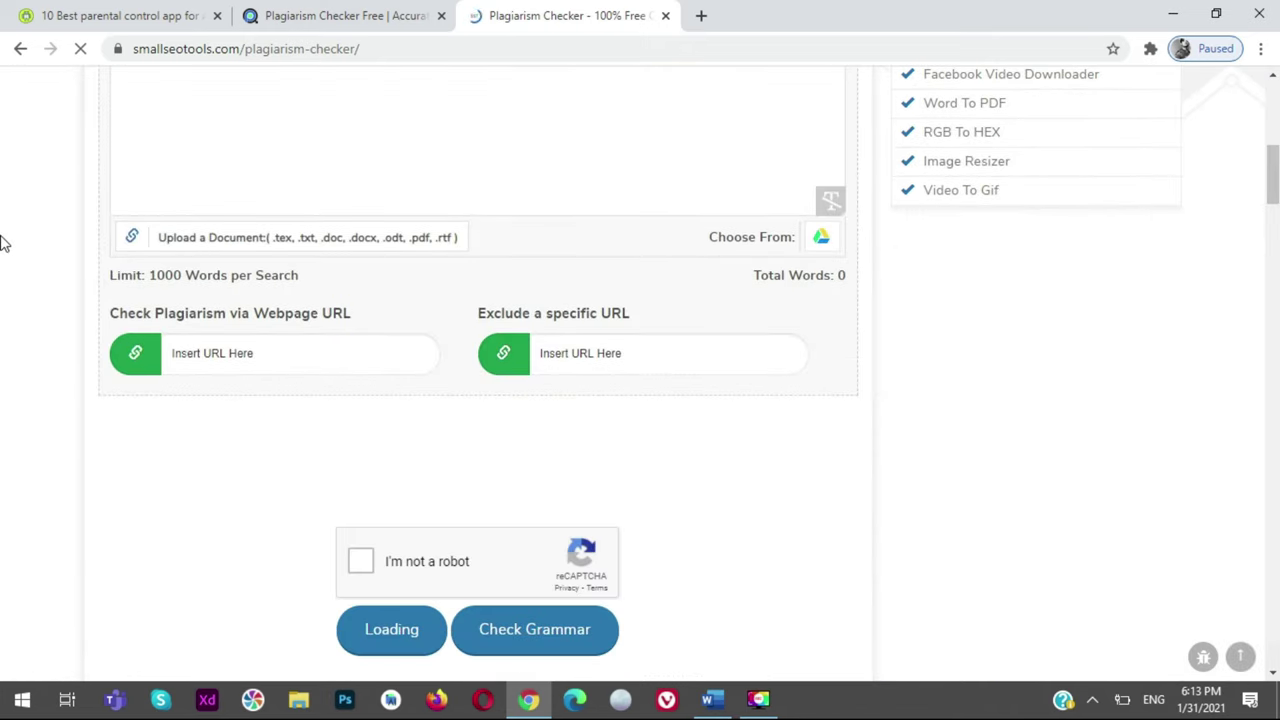
{"action": "scroll", "coordinate": [2, 240], "scroll_direction": "down", "scroll_amount": 2}
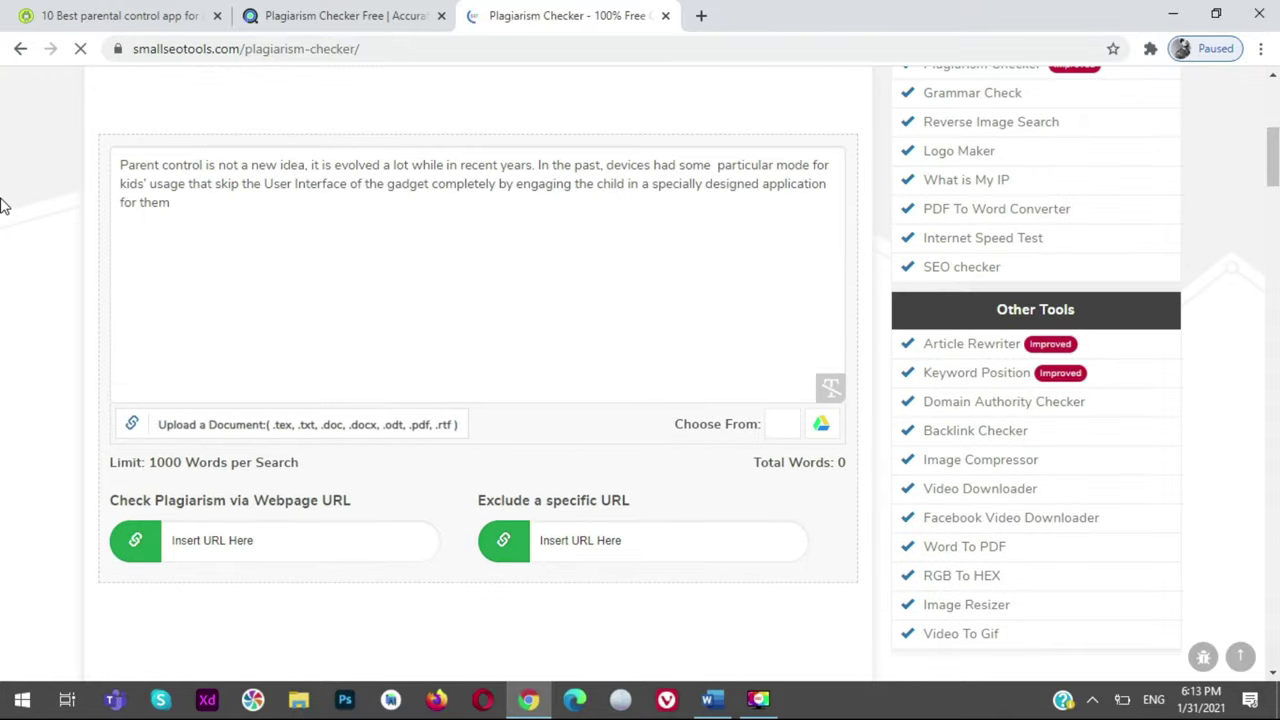
{"action": "scroll", "coordinate": [2, 188], "scroll_direction": "down", "scroll_amount": 8}
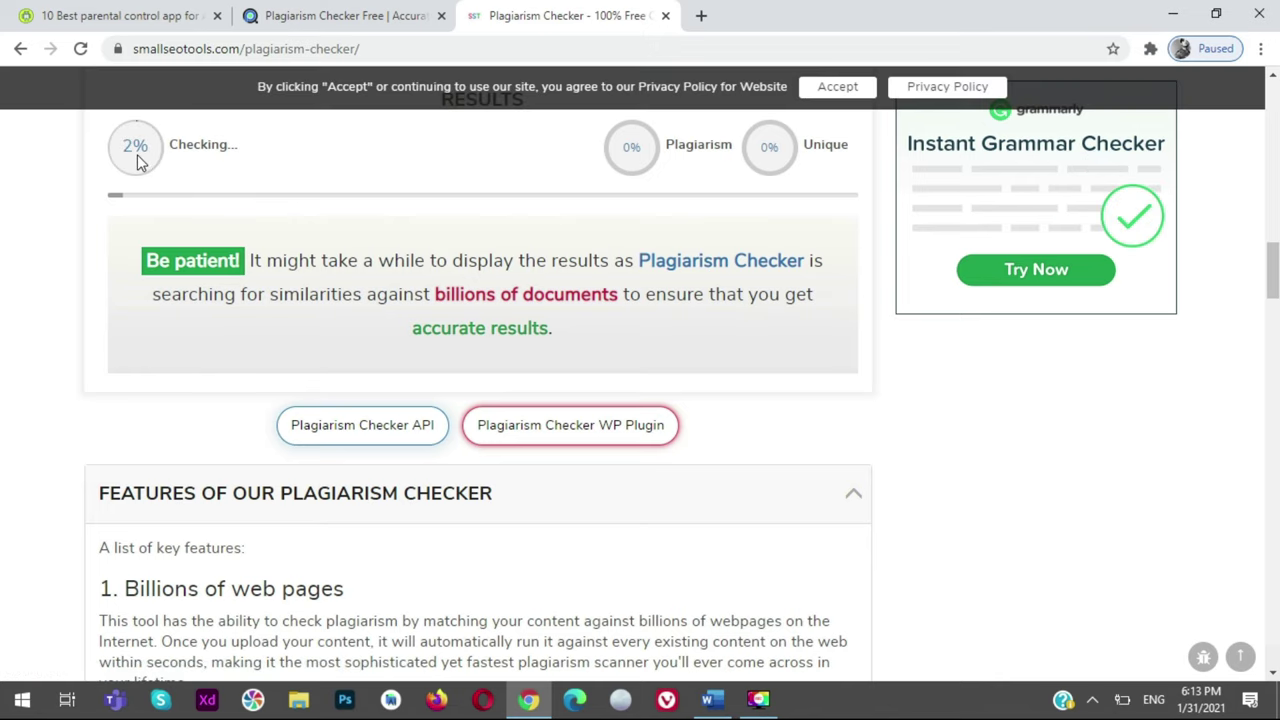
Look at the paragraph in Word, and return to Chrome to examine the check's plagiarism and unique percentages
{"action": "left_click", "coordinate": [711, 700]}
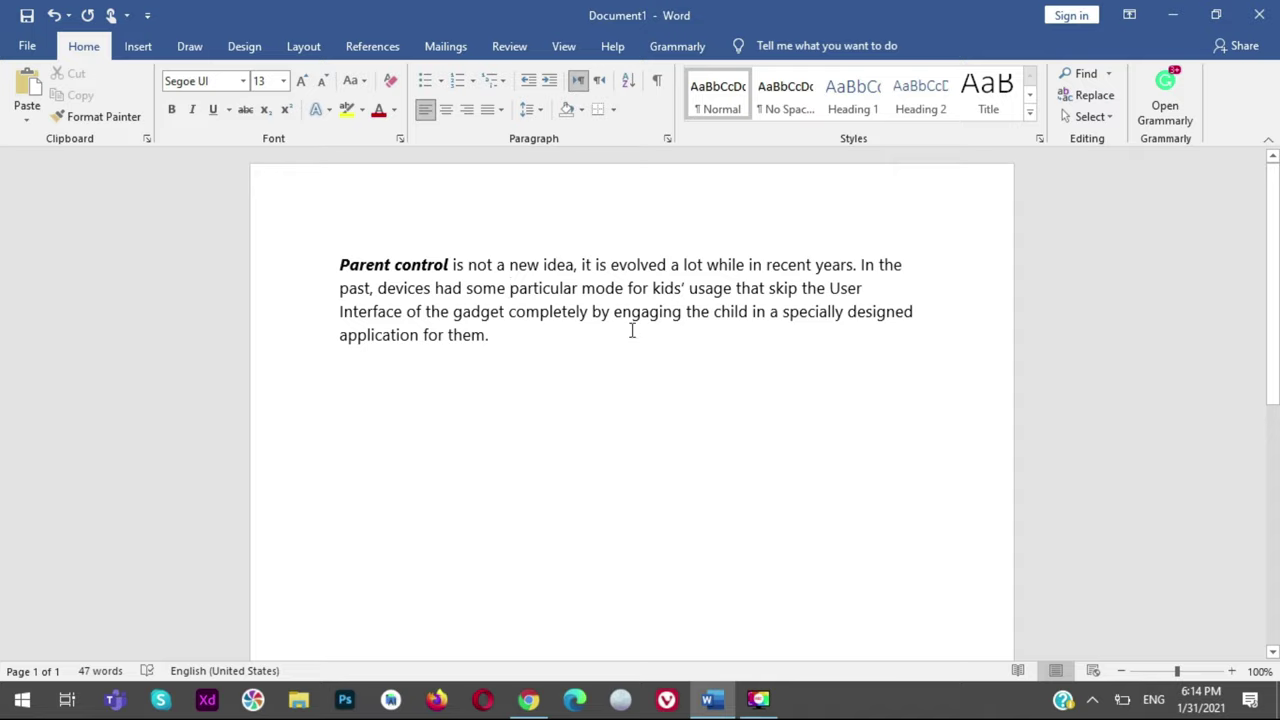
{"action": "left_click", "coordinate": [535, 692]}
{"action": "left_click", "coordinate": [535, 692]}
{"action": "left_click", "coordinate": [535, 692]}
{"action": "scroll", "coordinate": [548, 478], "scroll_direction": "up", "scroll_amount": 2}
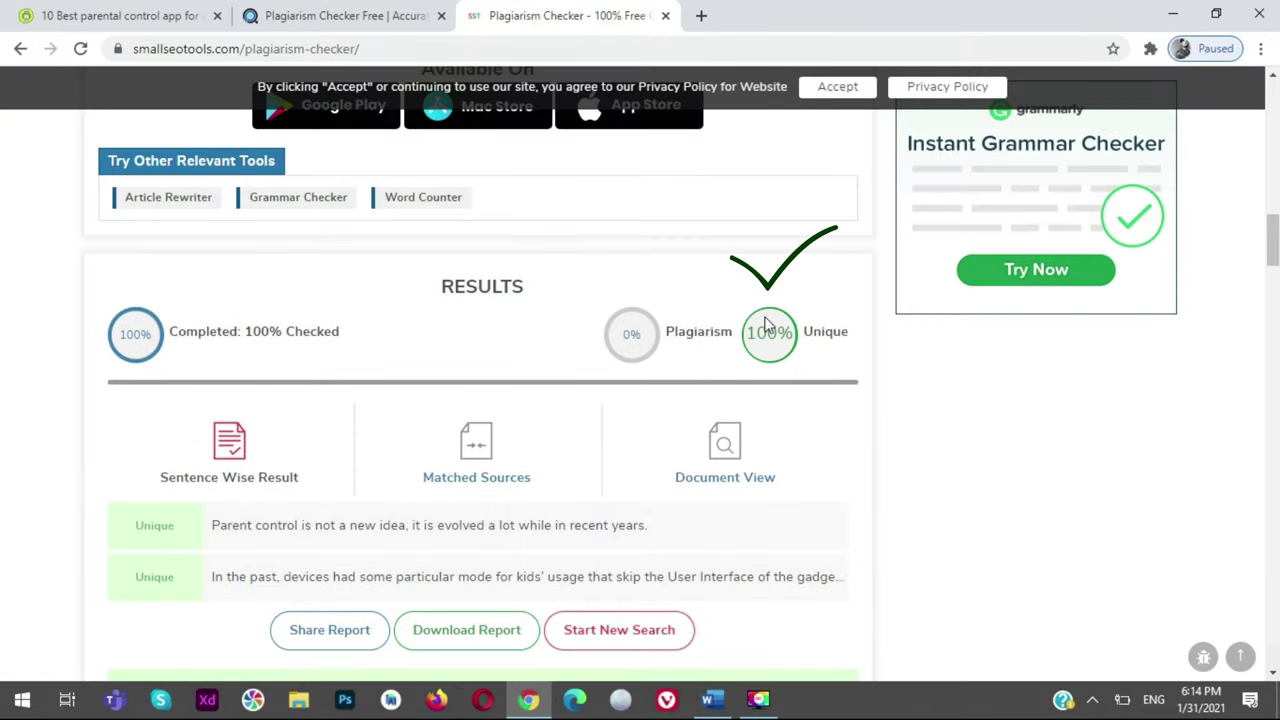
Look at the reworded paragraph in Word, return to the plagiarism results in Chrome and dismiss the eye-rest reminder
{"action": "left_click", "coordinate": [709, 699]}
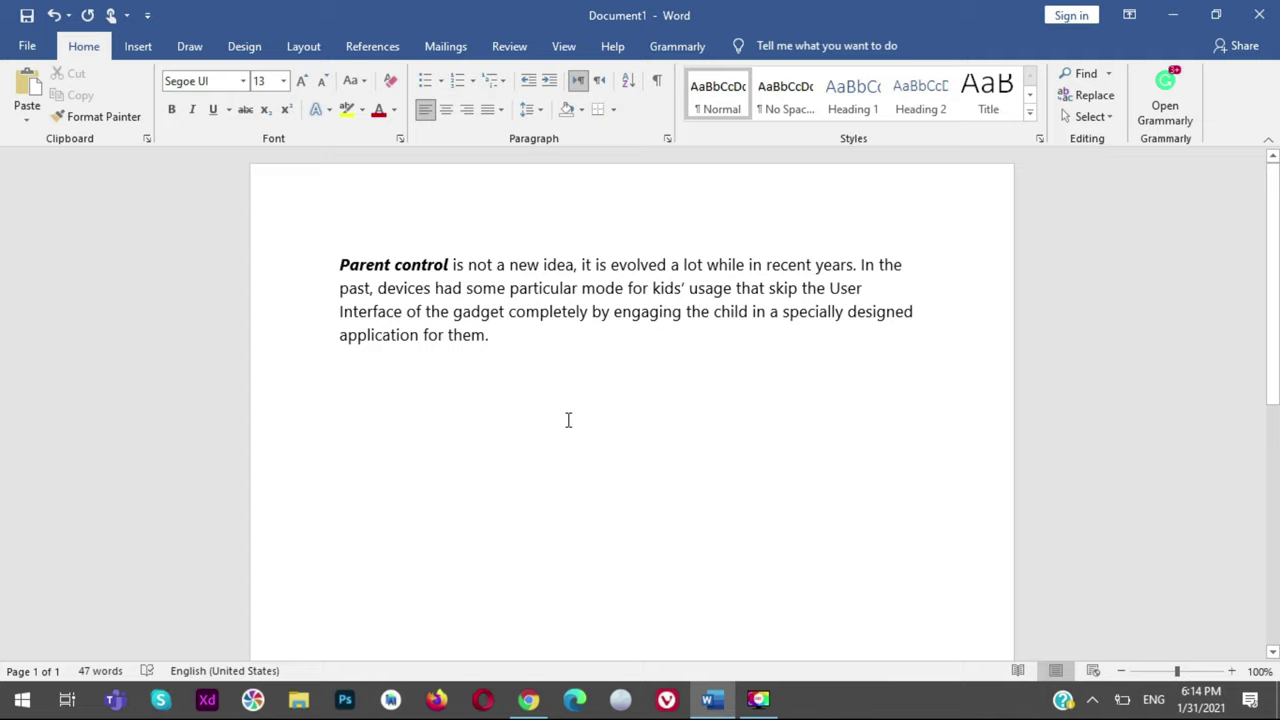
{"action": "left_click", "coordinate": [528, 699]}
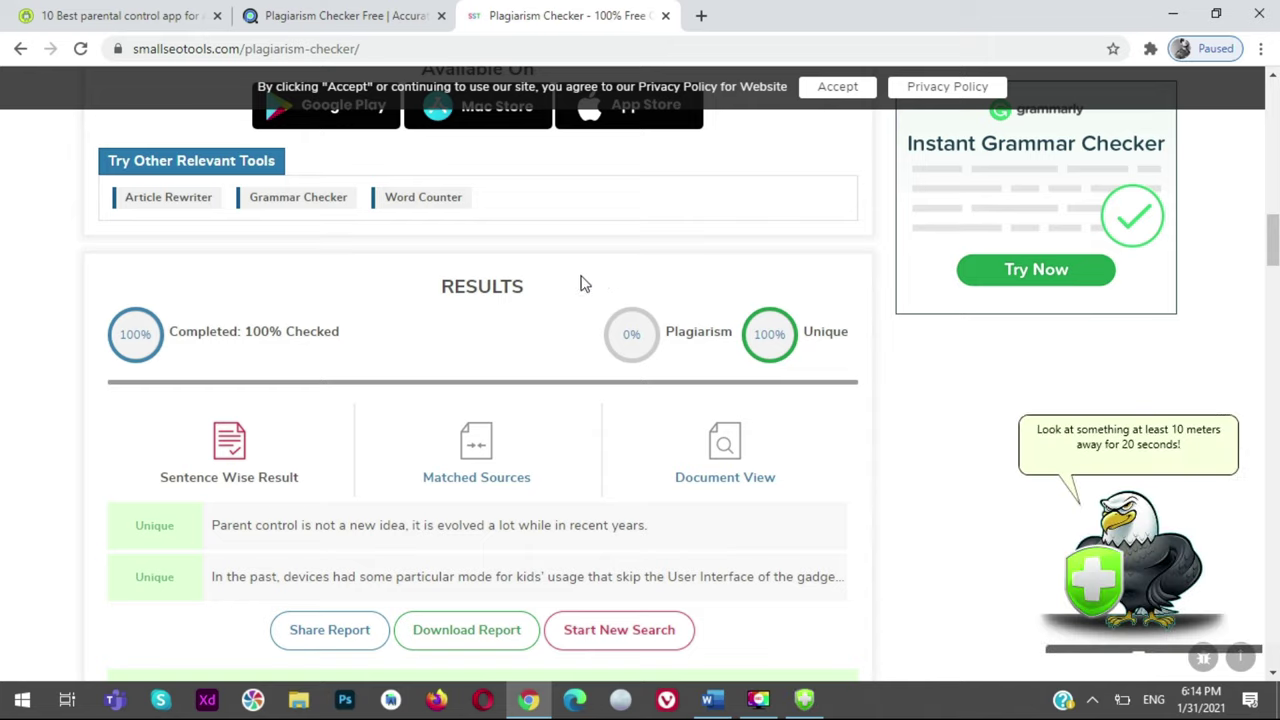
{"action": "left_click", "coordinate": [1126, 556]}
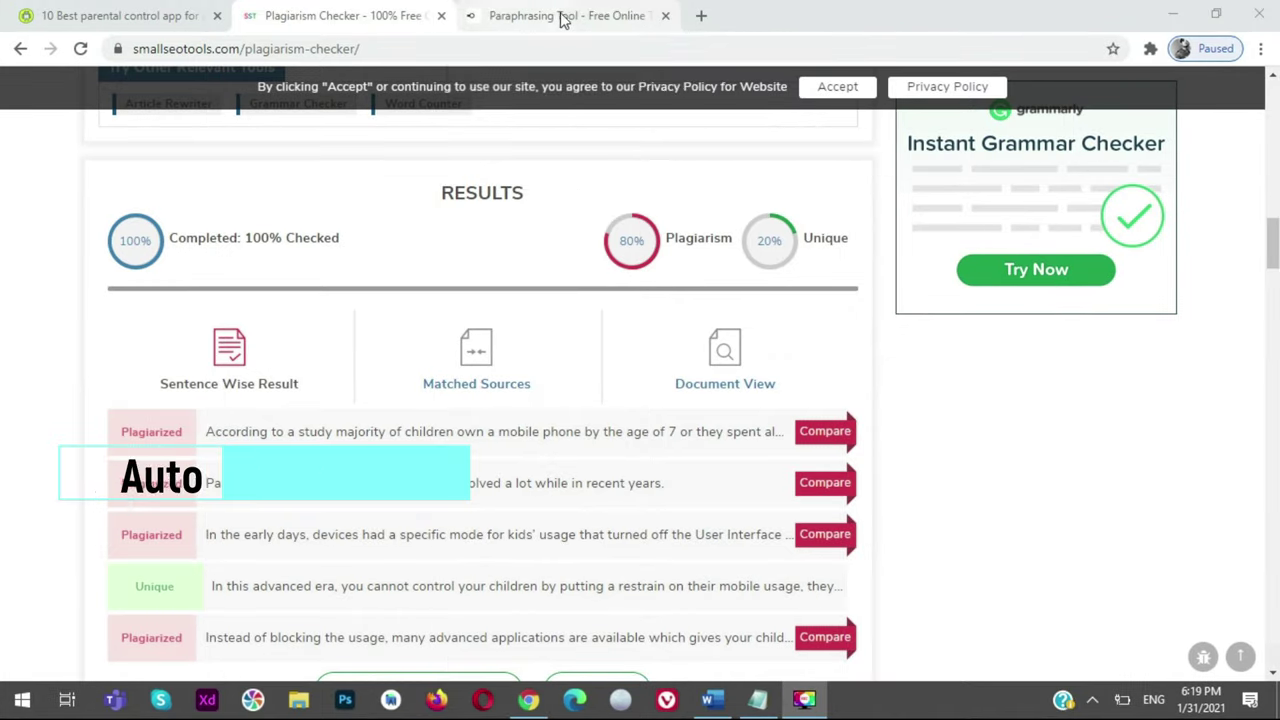
Copy the full paragraph from the smallseotools.com plagiarism checker and paste it into the Text Before box on paraphrasing-tool.com
{"action": "left_click", "coordinate": [577, 15]}
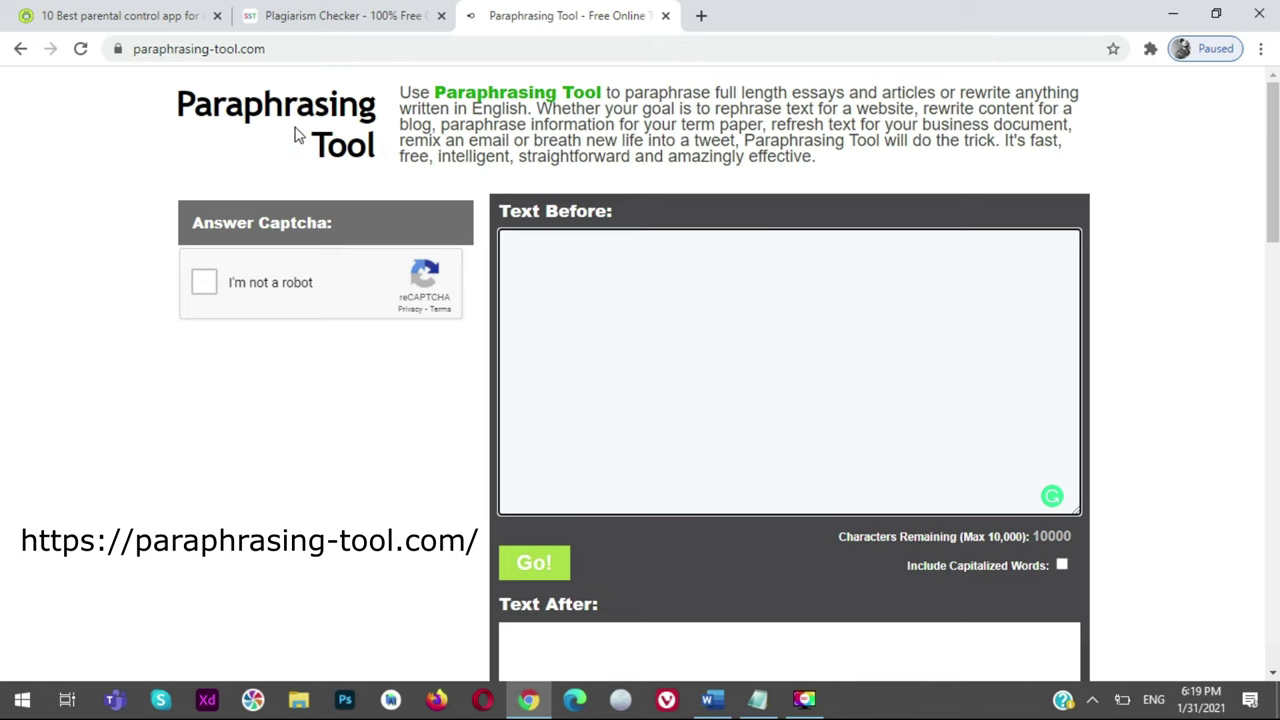
{"action": "left_click", "coordinate": [330, 16]}
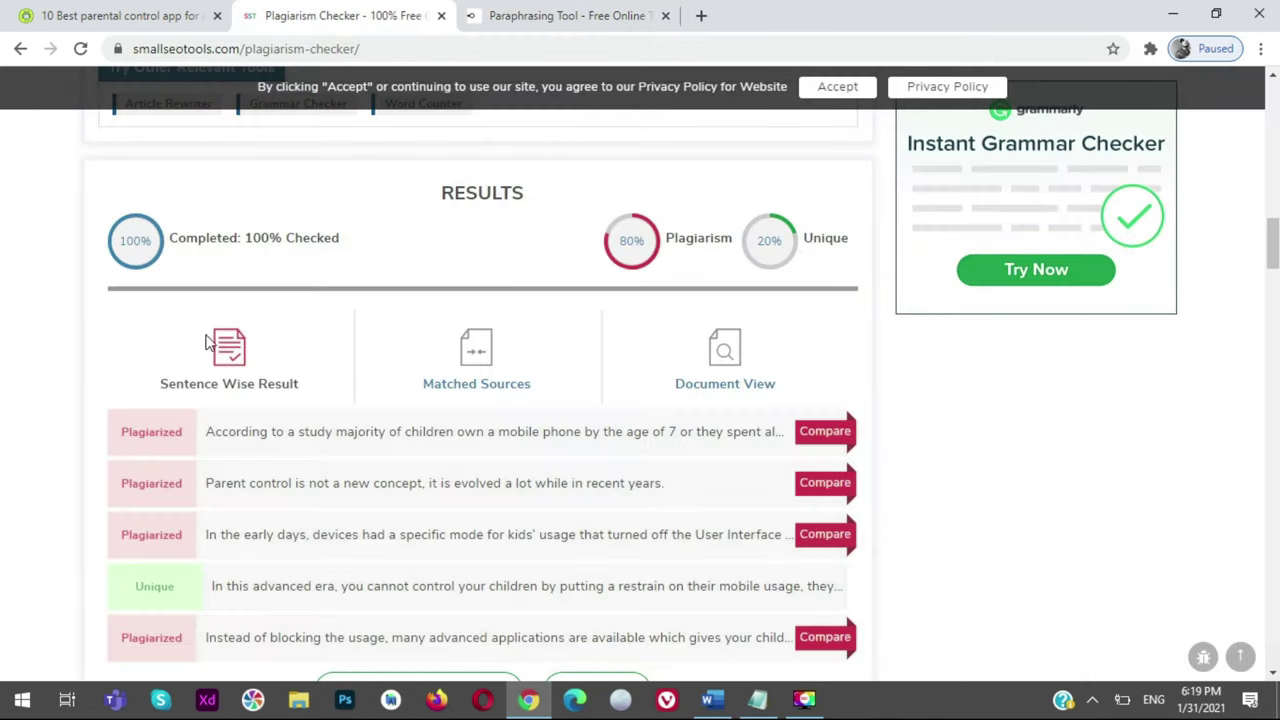
{"action": "scroll", "coordinate": [723, 408], "scroll_direction": "up", "scroll_amount": 4}
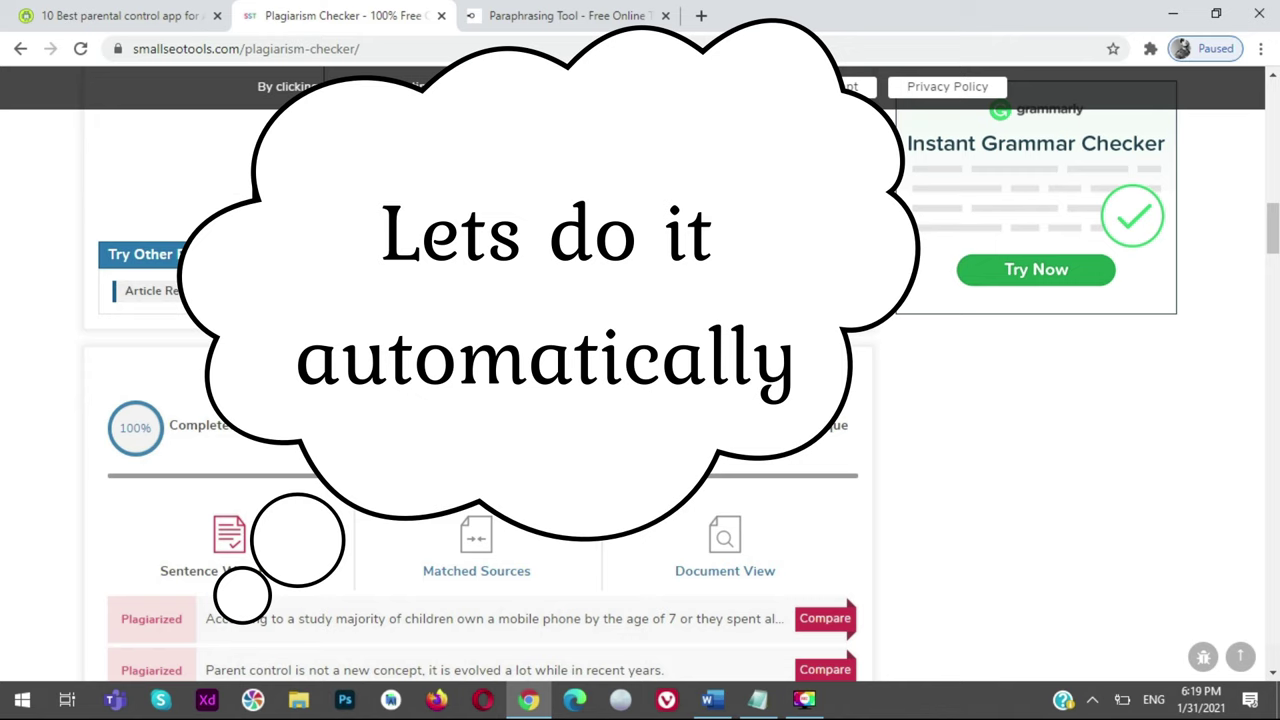
{"action": "scroll", "coordinate": [480, 400], "scroll_direction": "up", "scroll_amount": 3}
{"action": "scroll", "coordinate": [480, 400], "scroll_direction": "up", "scroll_amount": 10}
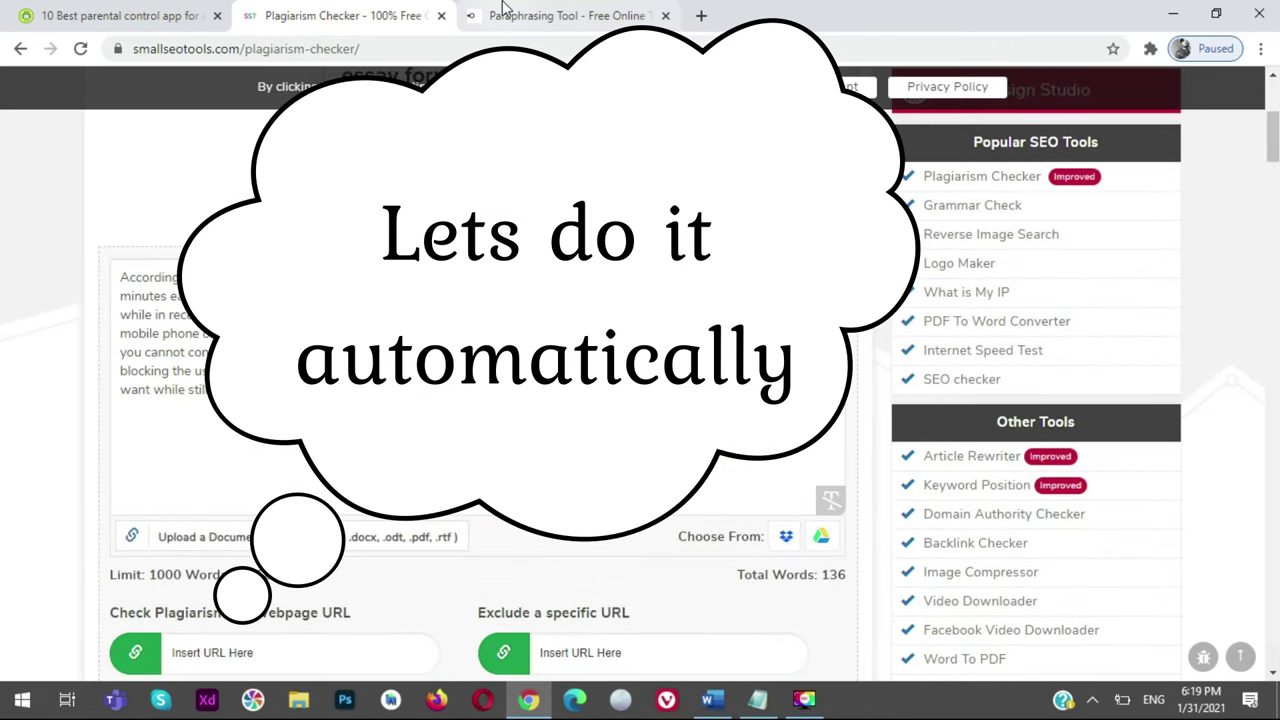
{"action": "left_click_drag", "start_coordinate": [434, 390], "coordinate": [118, 260]}
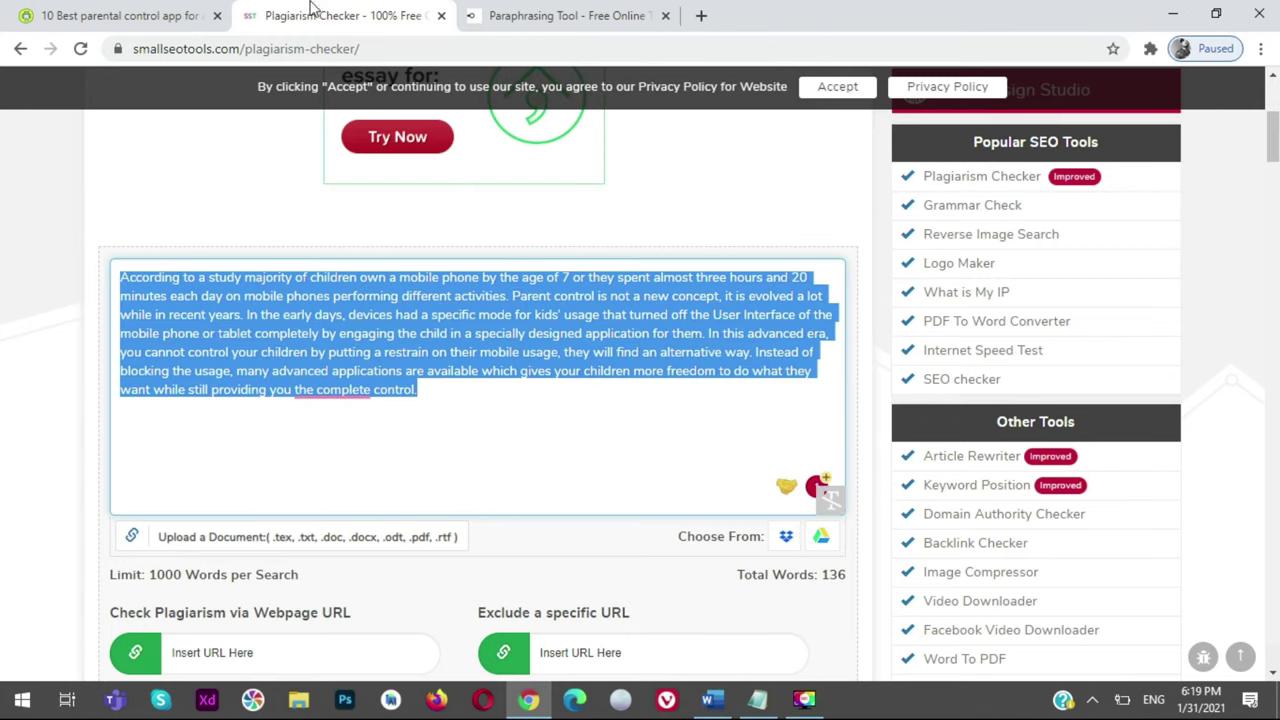
{"action": "left_click", "coordinate": [560, 15]}
{"action": "key", "text": "ctrl+v"}
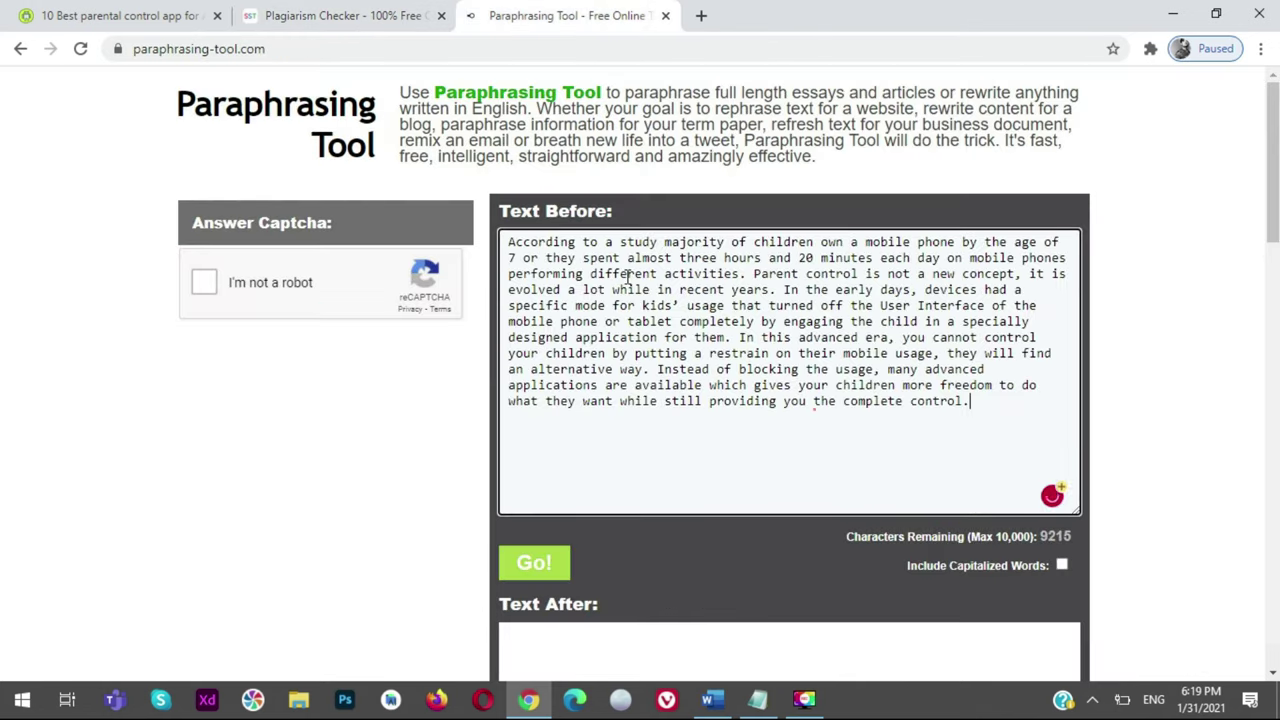
Try to paraphrase the pasted paragraph without completing the captcha first
{"action": "scroll", "coordinate": [626, 290], "scroll_direction": "down", "scroll_amount": 5}
{"action": "scroll", "coordinate": [580, 255], "scroll_direction": "up", "scroll_amount": 2}
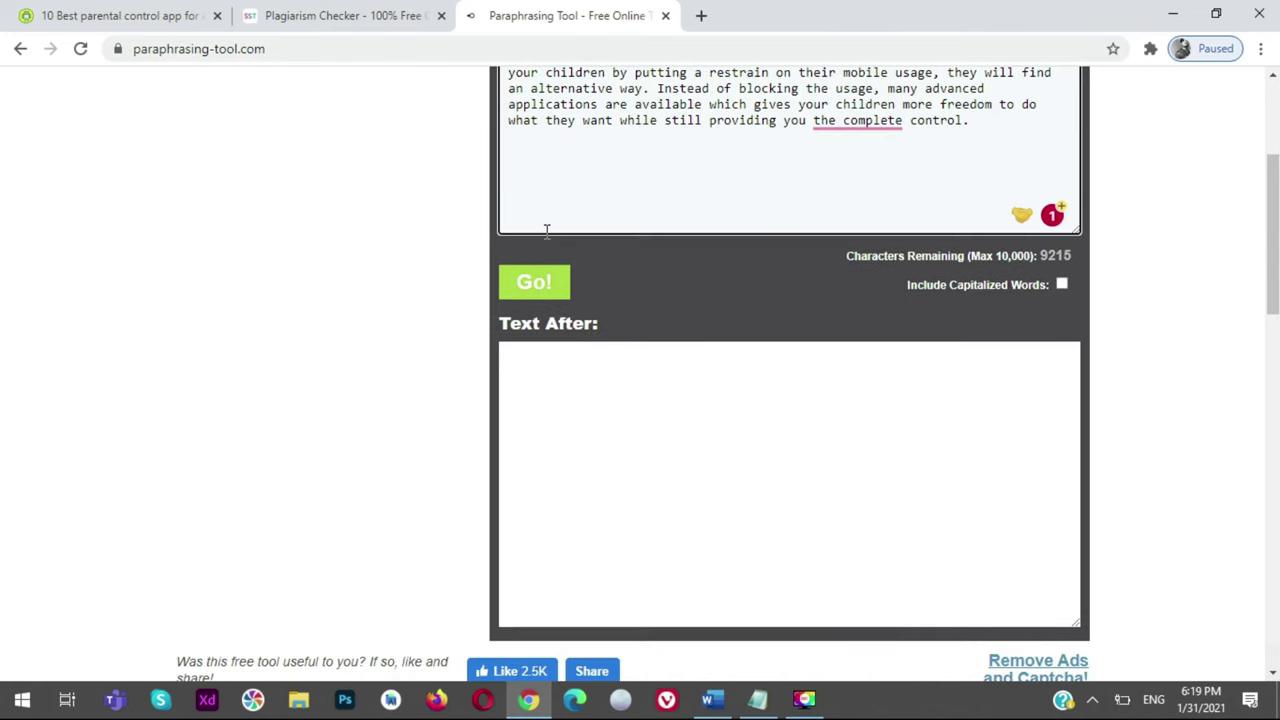
{"action": "left_click", "coordinate": [543, 283]}
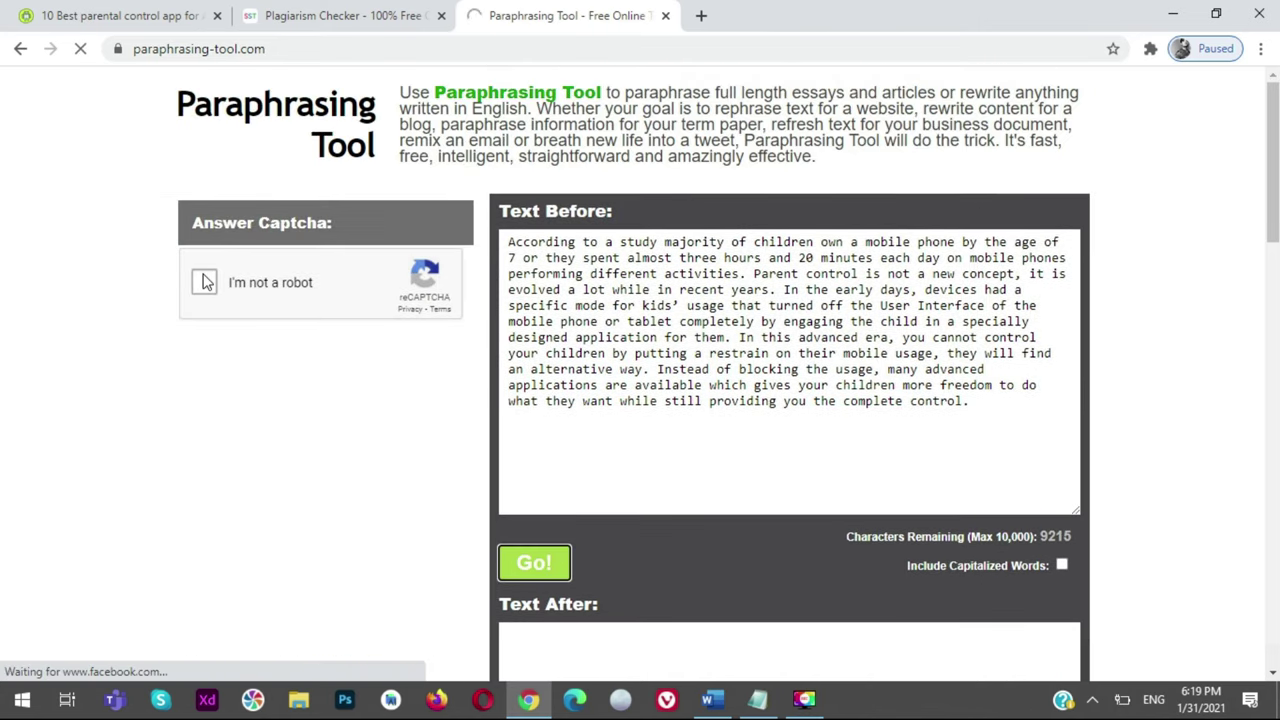
{"action": "left_click", "coordinate": [204, 282]}
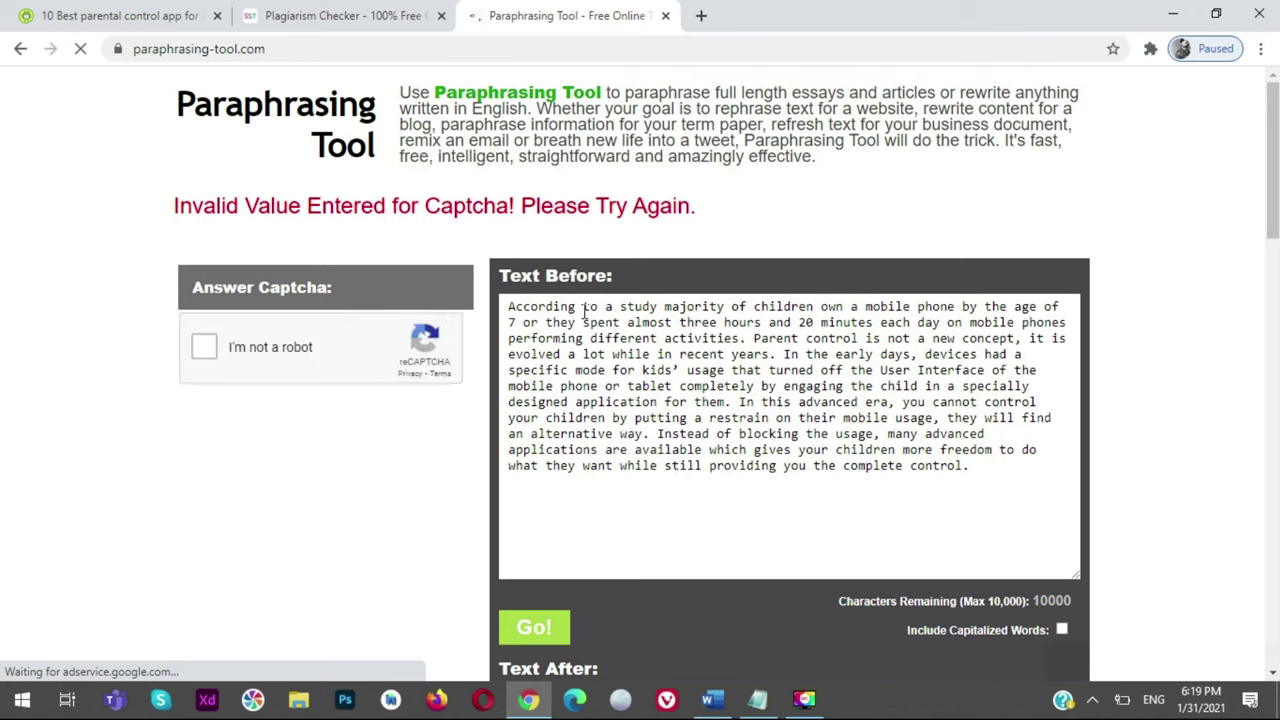
Complete the "I'm not a robot" verification and run the paraphrase on the pasted paragraph
{"action": "left_click", "coordinate": [204, 347]}
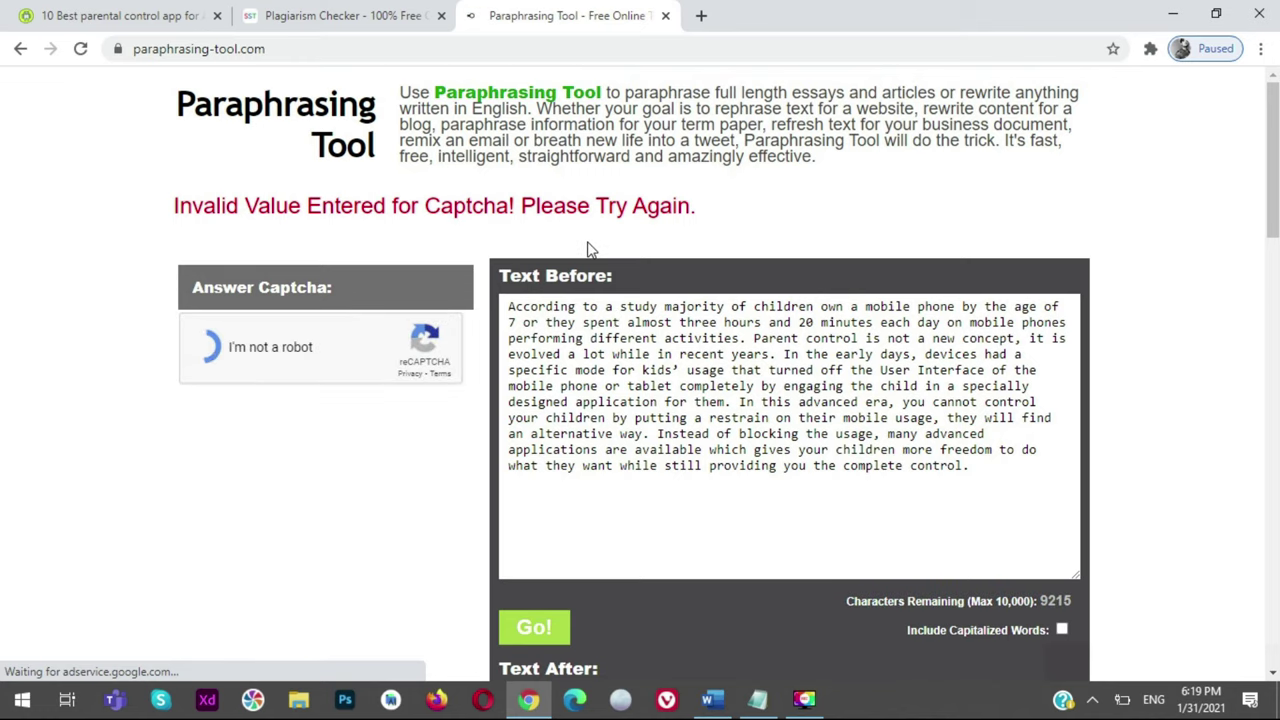
{"action": "scroll", "coordinate": [560, 350], "scroll_direction": "down", "scroll_amount": 2}
{"action": "left_click", "coordinate": [541, 443]}
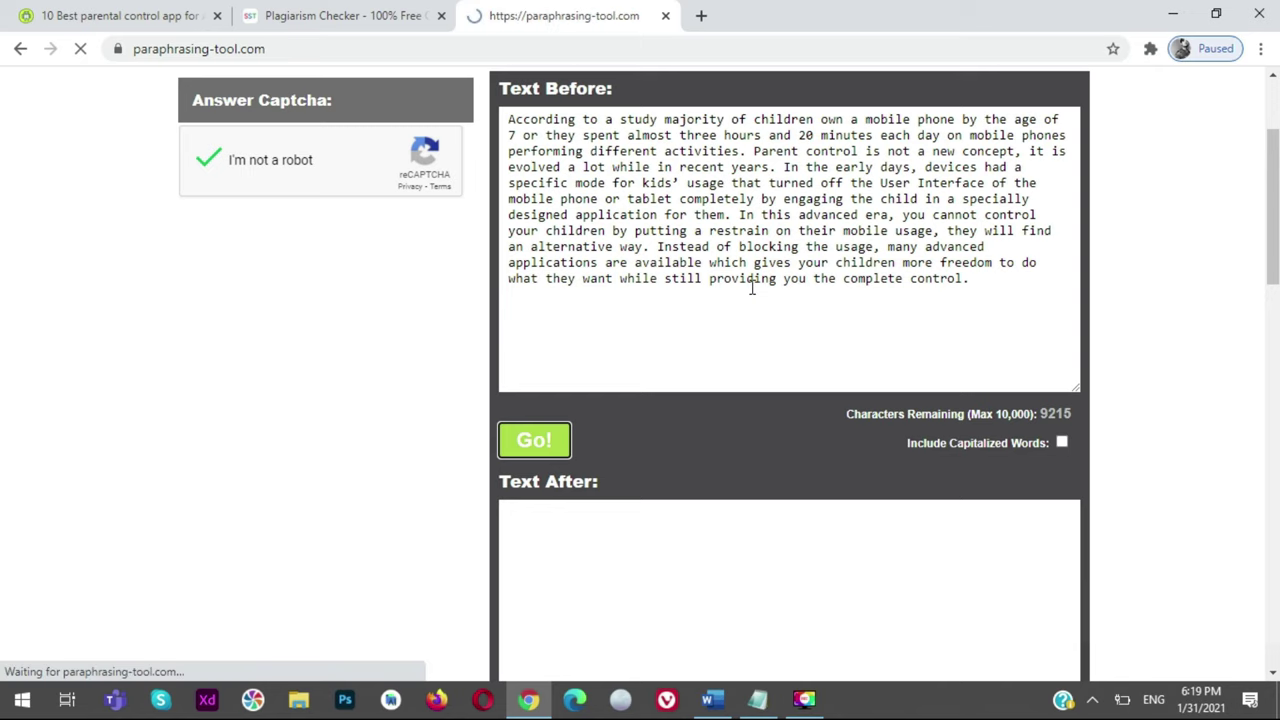
Copy the paraphrased paragraph from Text After and replace the original text in the smallseotools.com plagiarism checker with it
{"action": "scroll", "coordinate": [755, 277], "scroll_direction": "down", "scroll_amount": 3}
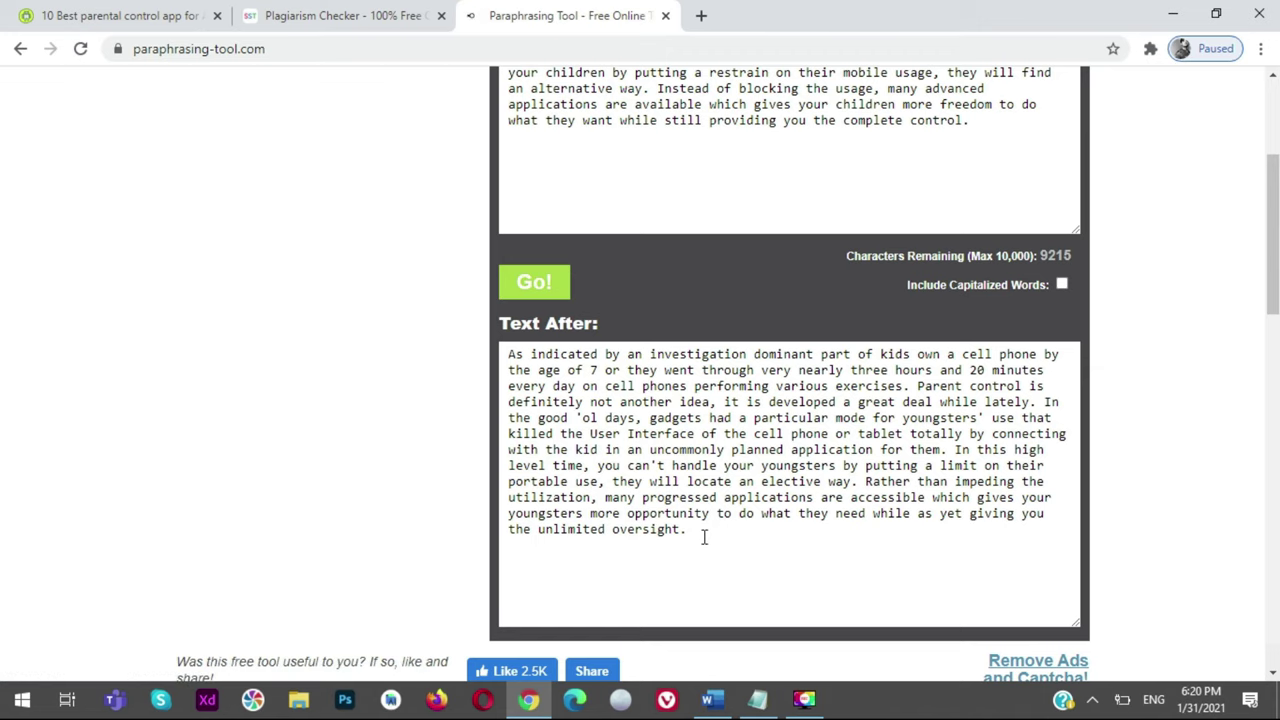
{"action": "scroll", "coordinate": [700, 497], "scroll_direction": "up", "scroll_amount": 2}
{"action": "scroll", "coordinate": [614, 260], "scroll_direction": "down", "scroll_amount": 3}
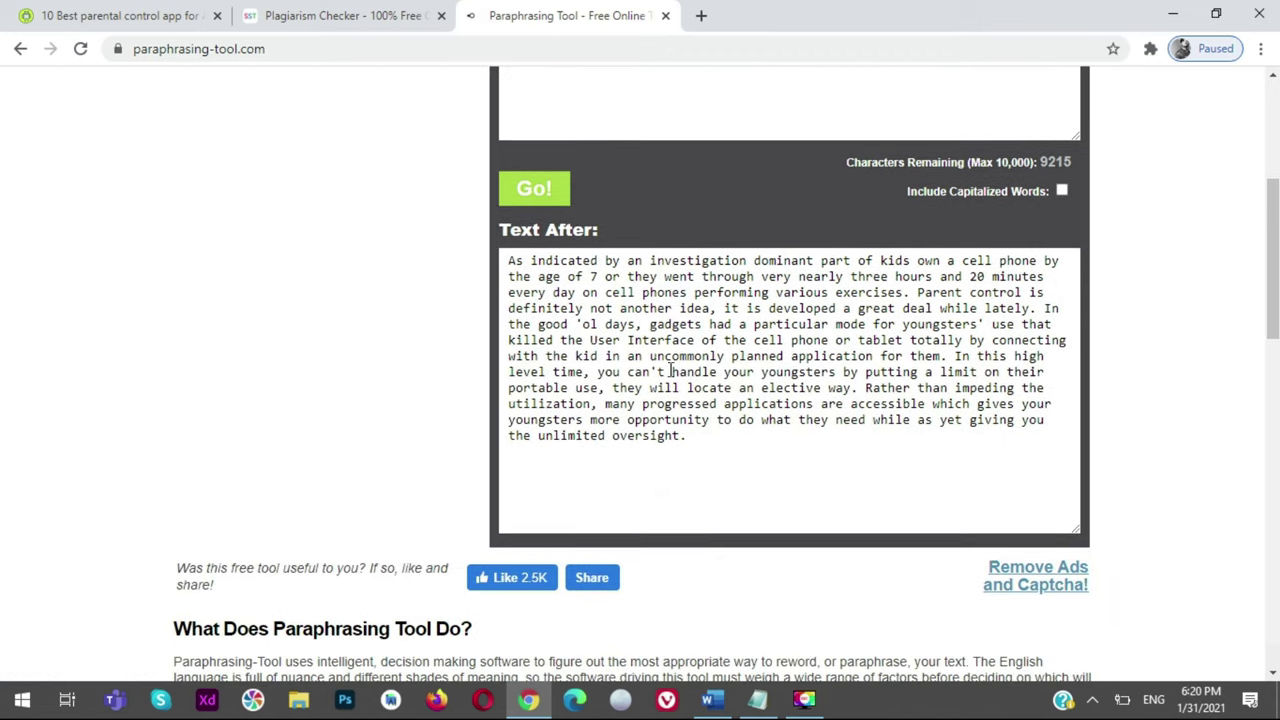
{"action": "left_click", "coordinate": [690, 444]}
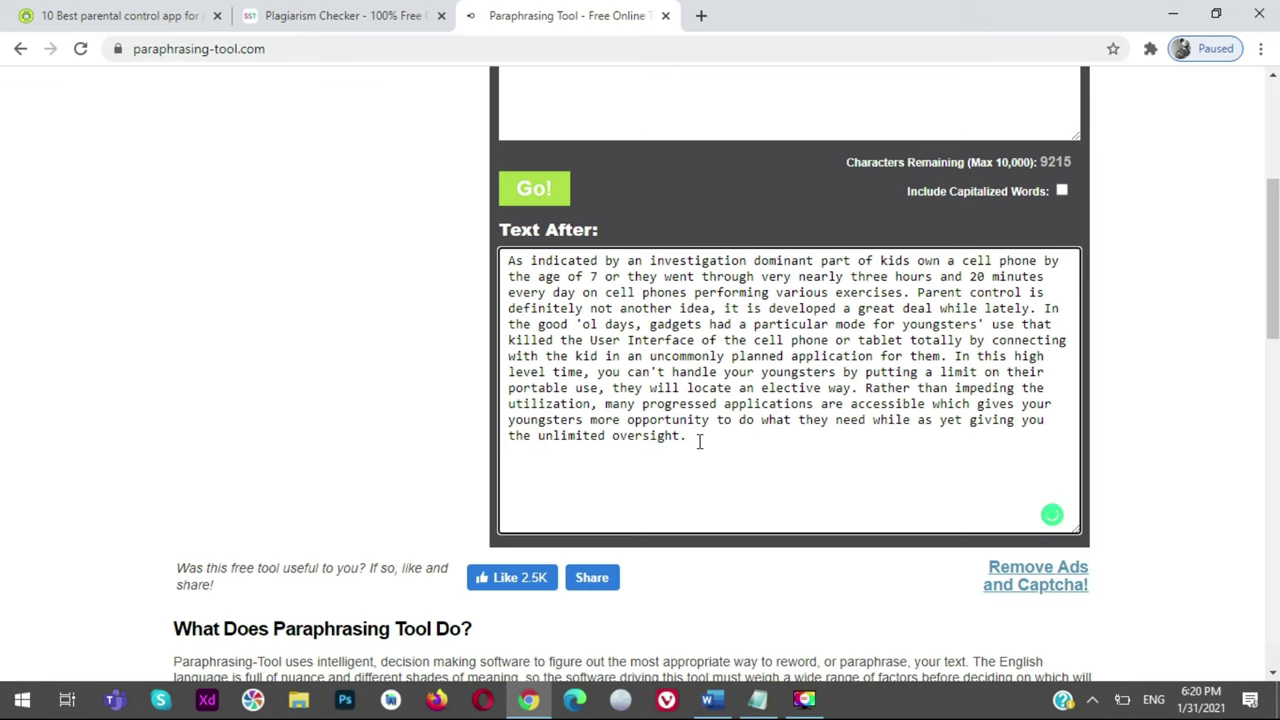
{"action": "left_click_drag", "start_coordinate": [699, 441], "coordinate": [500, 265]}
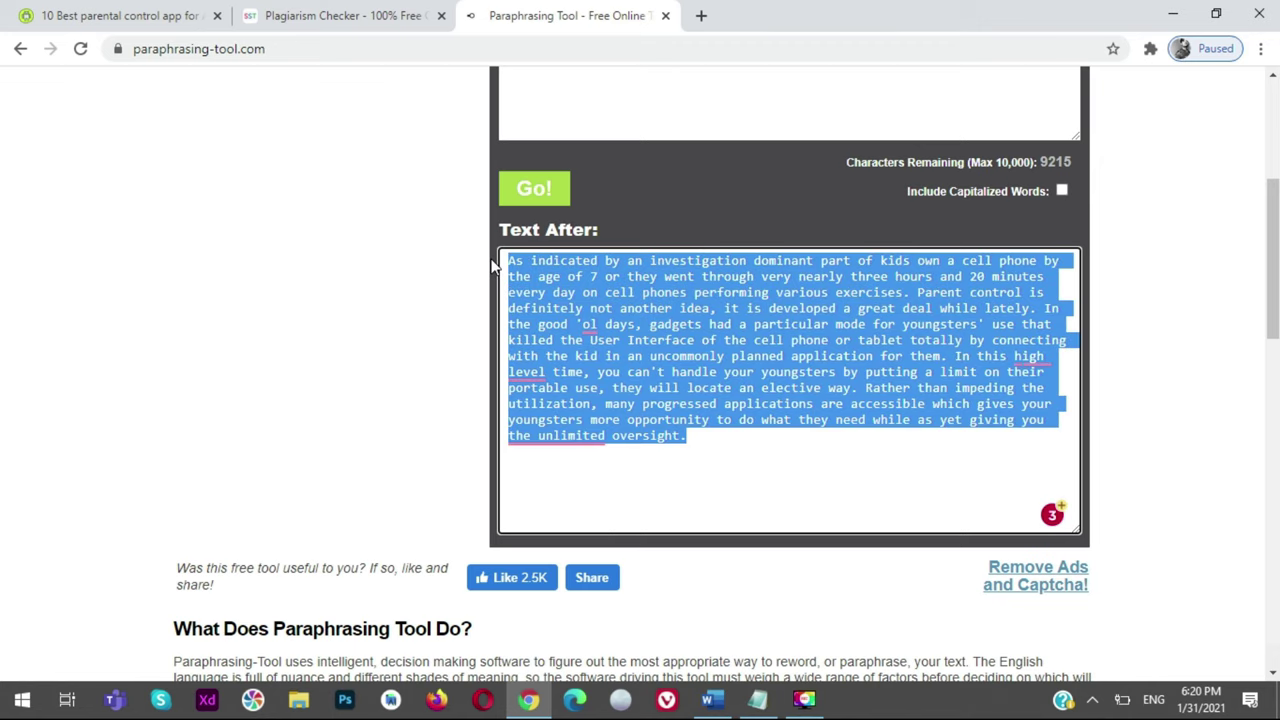
{"action": "left_click", "coordinate": [412, 12]}
{"action": "left_click", "coordinate": [421, 393]}
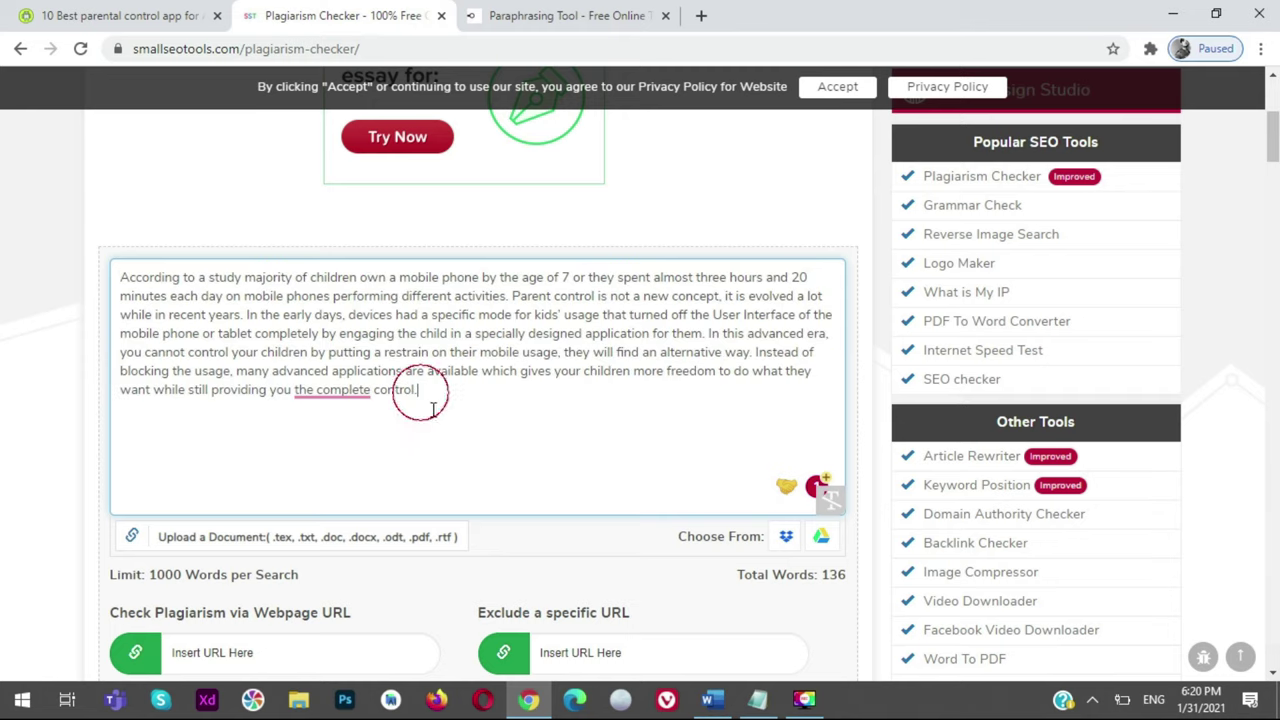
{"action": "left_click_drag", "start_coordinate": [457, 401], "coordinate": [97, 246]}
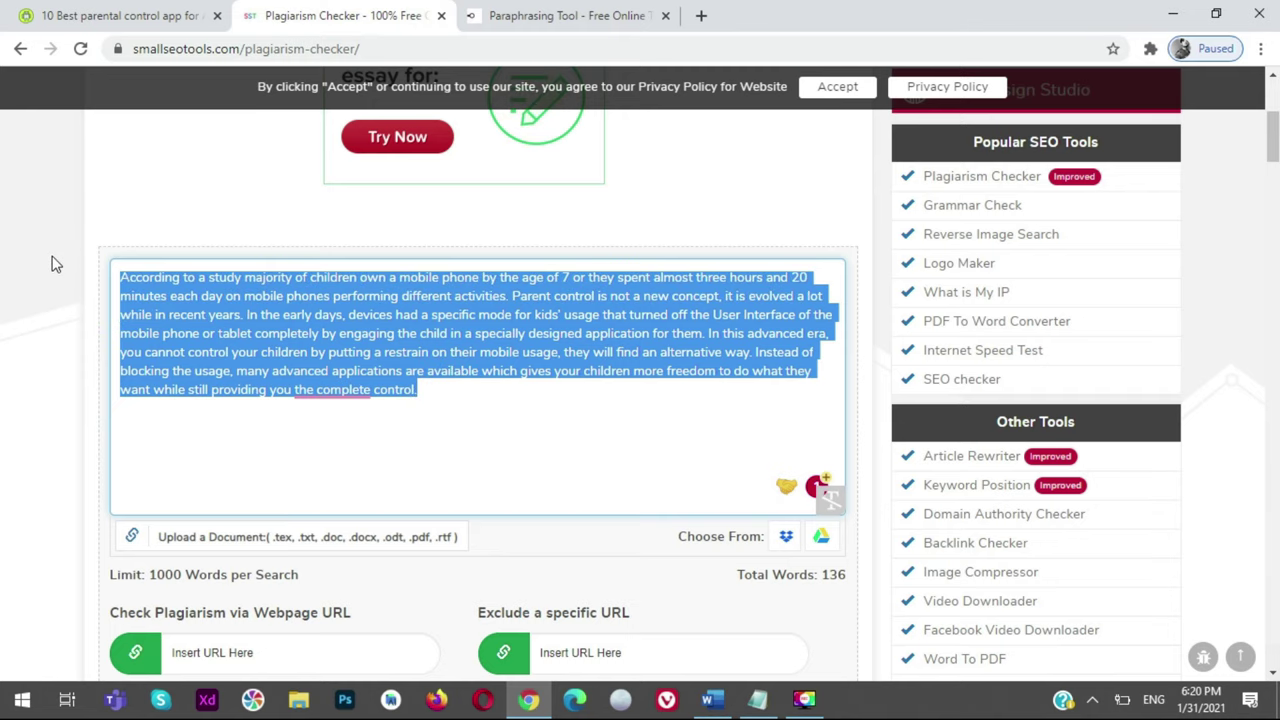
{"action": "type", "text": "As indicated by an investigation dominant part of kids own a cell phone by the age of 7 or they went through very nearly three hours and 20 minutes every day on cell phones performing various exercises. Parent control is definitely not another idea, it is developed a great deal while lately. In the good 'ol days, gadgets had a particular mode for youngsters' use that killed the User Interface of the cell phone or tablet totally by connecting with the kid in an uncommonly planned application for them. In this high level time, you can't handle your youngsters by putting a limit on their portable use, they will locate an elective way. Rather than impeding the utilization, many progressed applications are accessible which gives your youngsters more opportunity to do what they need while as yet giving you the unlimited control."}
Complete the "I'm not a robot" verification and check the paraphrased paragraph for plagiarism
{"action": "scroll", "coordinate": [57, 275], "scroll_direction": "down", "scroll_amount": 4}
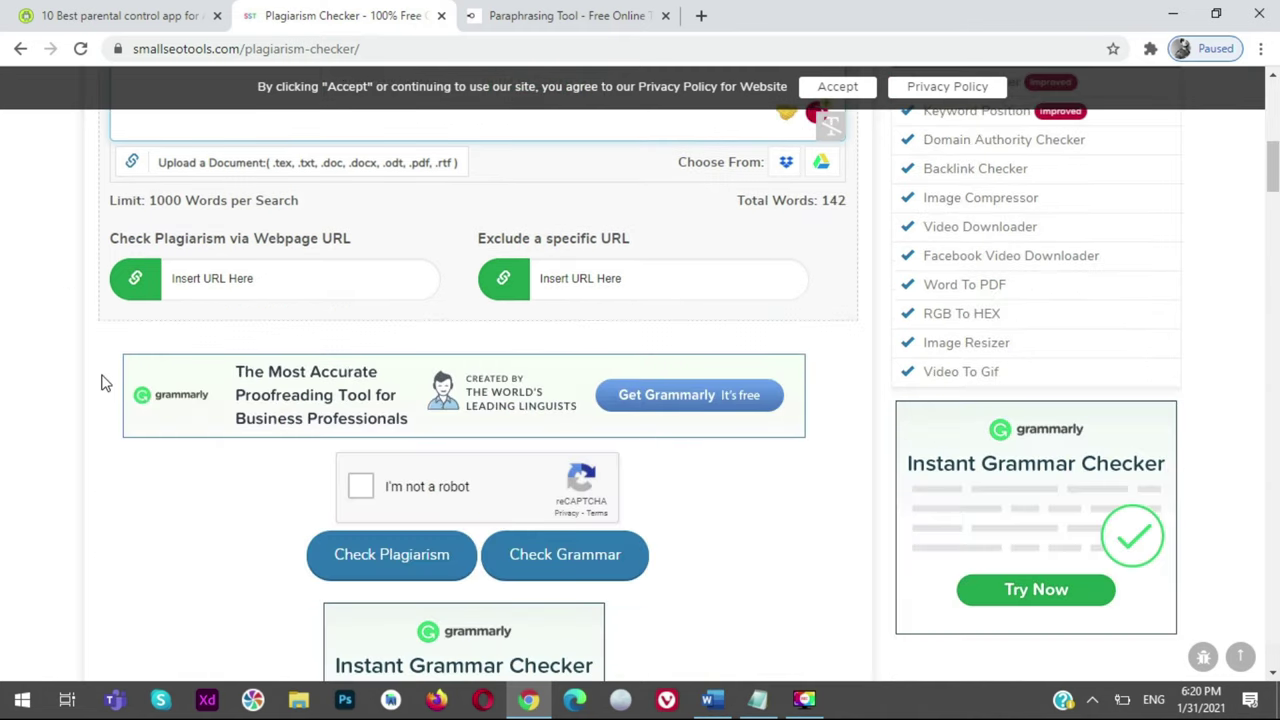
{"action": "left_click", "coordinate": [361, 486]}
{"action": "scroll", "coordinate": [447, 395], "scroll_direction": "down", "scroll_amount": 2}
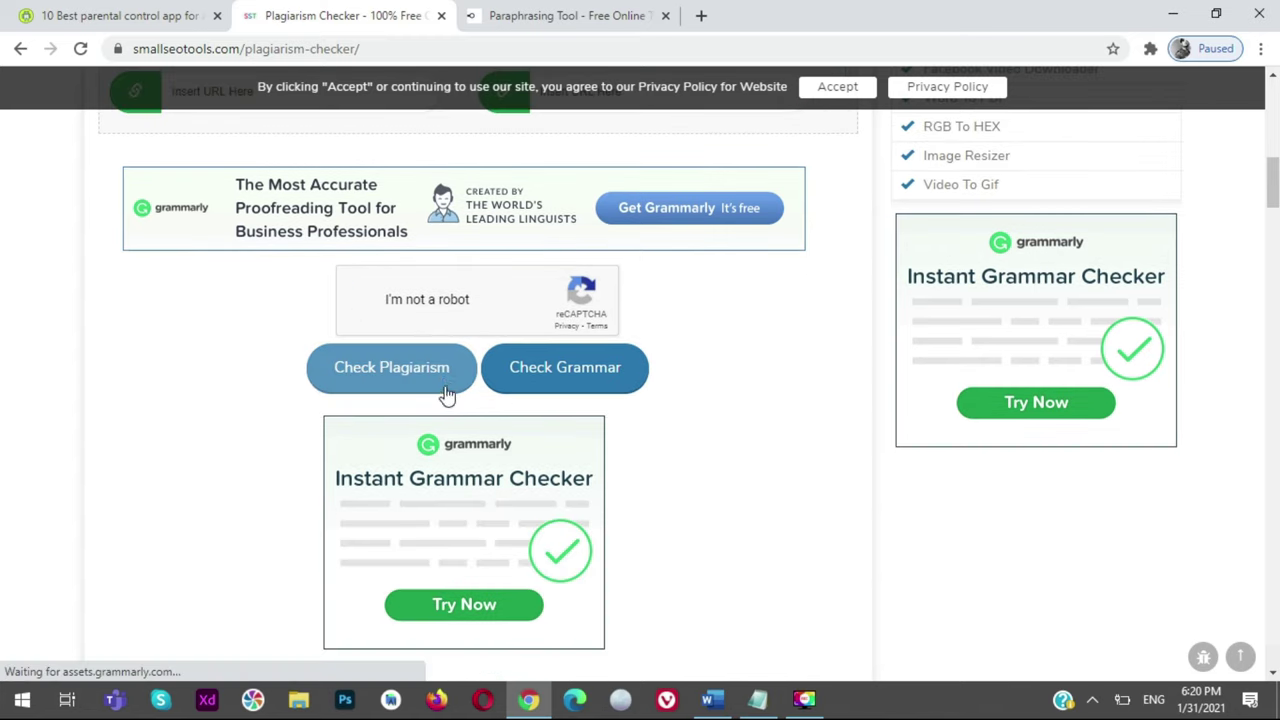
{"action": "left_click", "coordinate": [443, 371]}
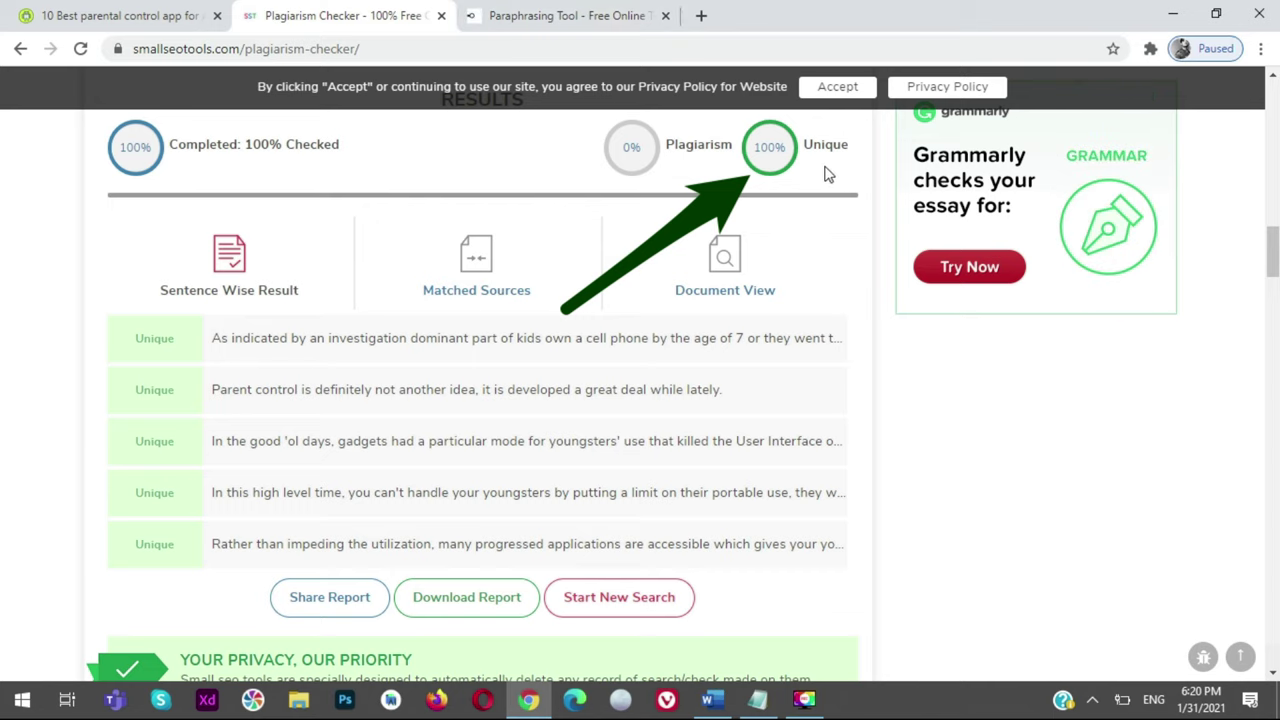
Return to paraphrasing-tool.com and compare the original paragraph in Text Before with the paraphrased version in Text After
{"action": "left_click", "coordinate": [590, 12]}
{"action": "scroll", "coordinate": [700, 380], "scroll_direction": "up", "scroll_amount": 4}
{"action": "left_click", "coordinate": [656, 338]}
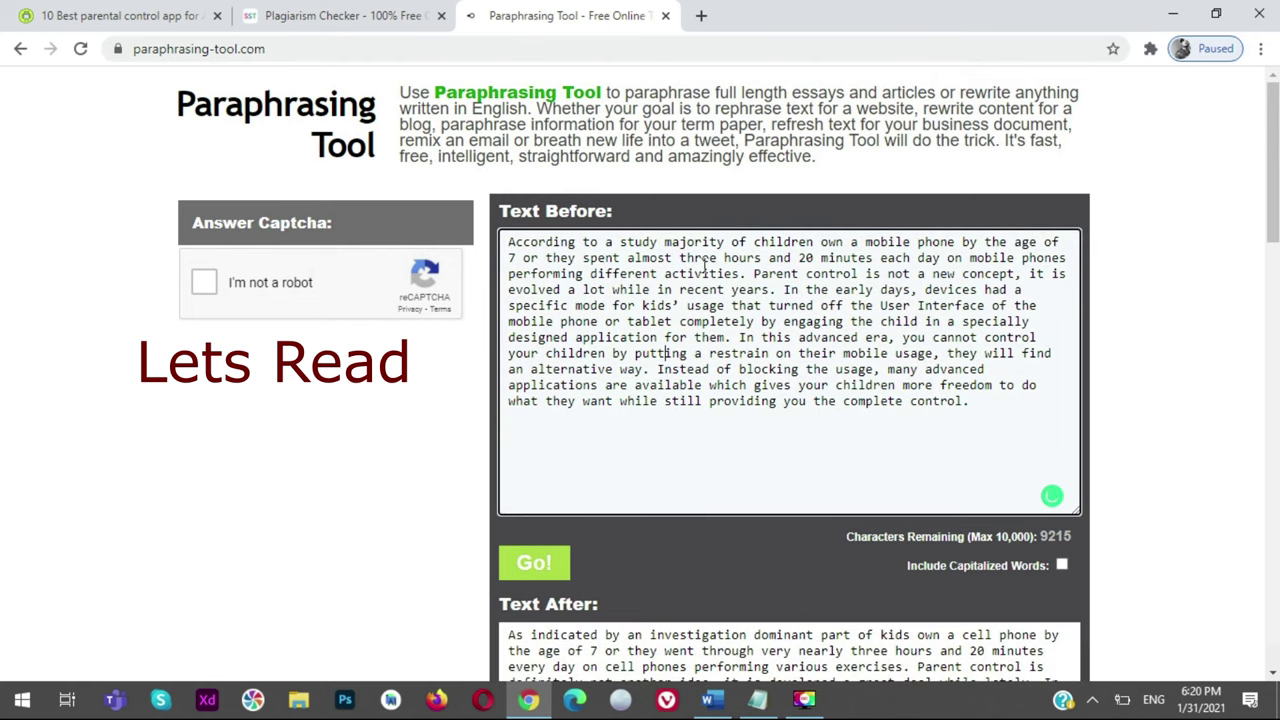
{"action": "scroll", "coordinate": [820, 331], "scroll_direction": "down", "scroll_amount": 3}
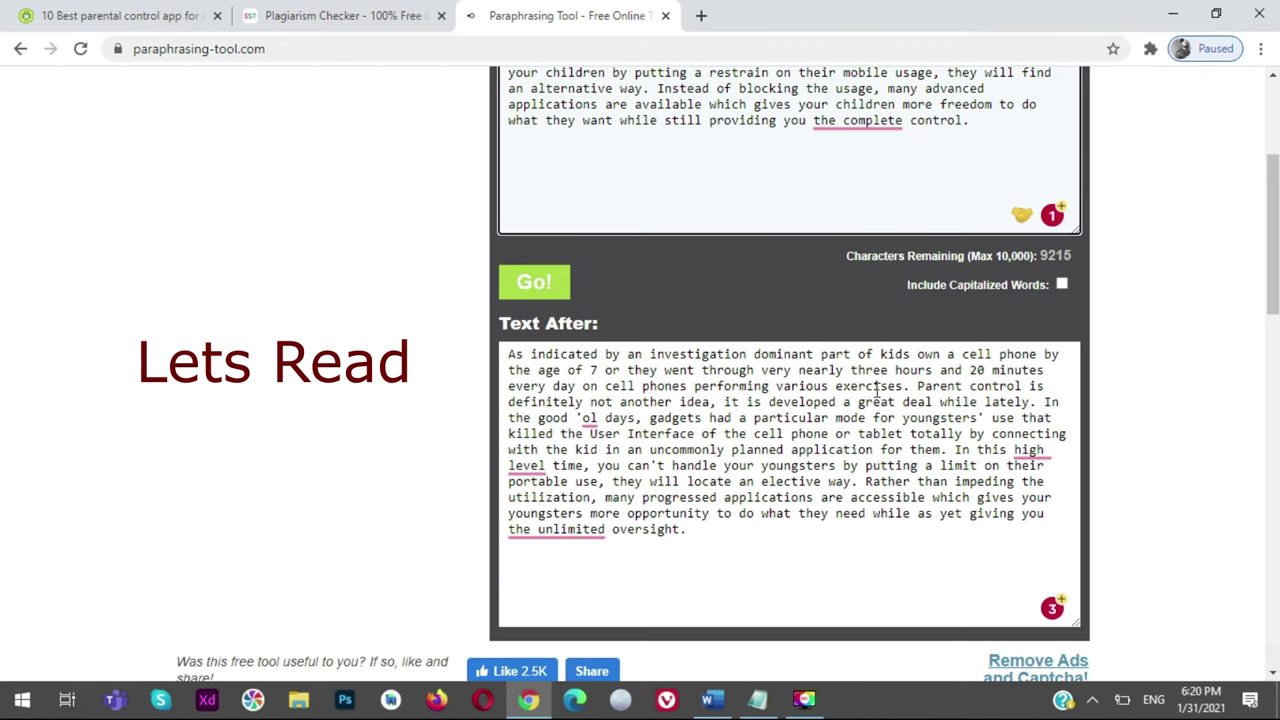
{"action": "scroll", "coordinate": [496, 356], "scroll_direction": "up", "scroll_amount": 3}
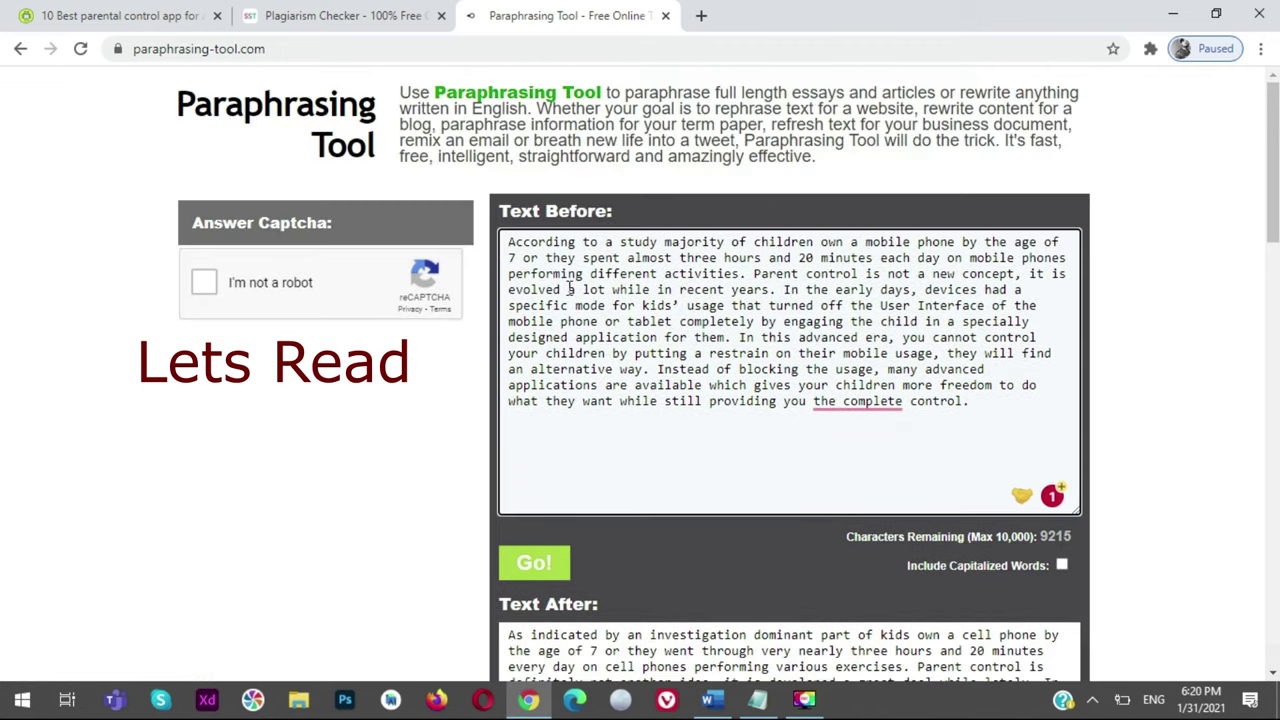
{"action": "left_click_drag", "start_coordinate": [510, 246], "coordinate": [806, 355]}
{"action": "key", "text": "ctrl+c"}
{"action": "left_click", "coordinate": [860, 396]}
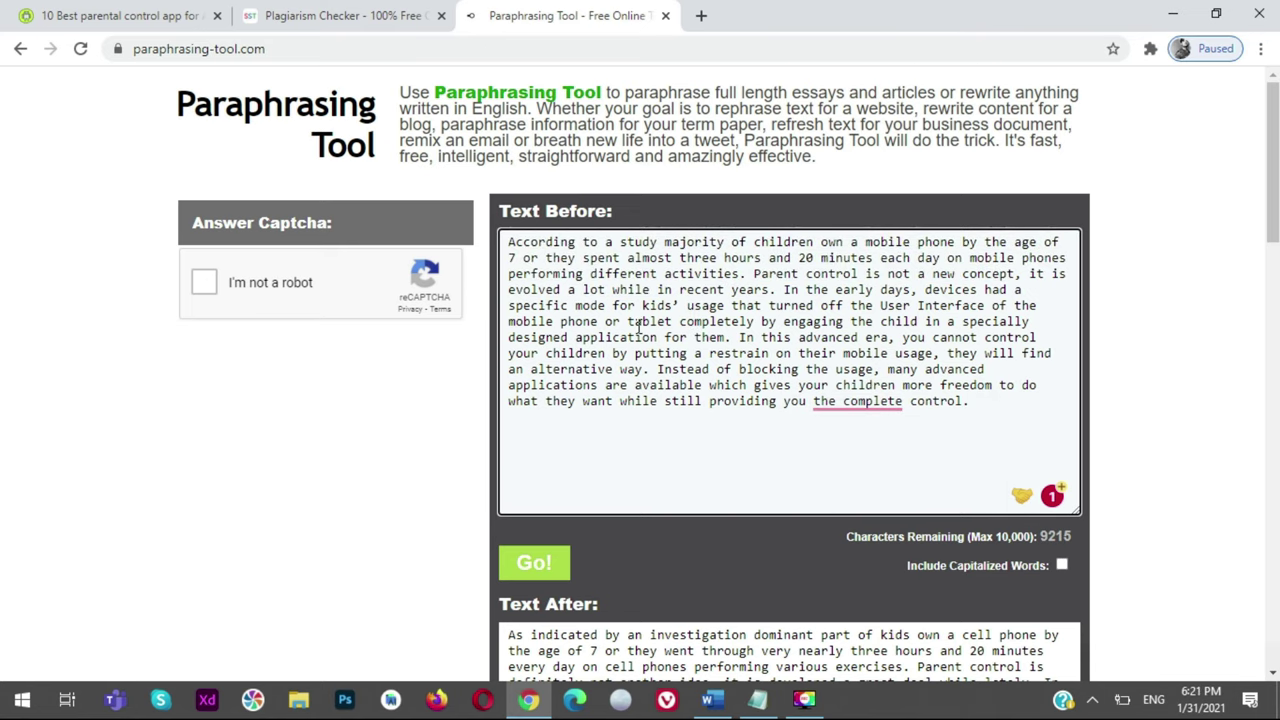
{"action": "scroll", "coordinate": [638, 328], "scroll_direction": "down", "scroll_amount": 2}
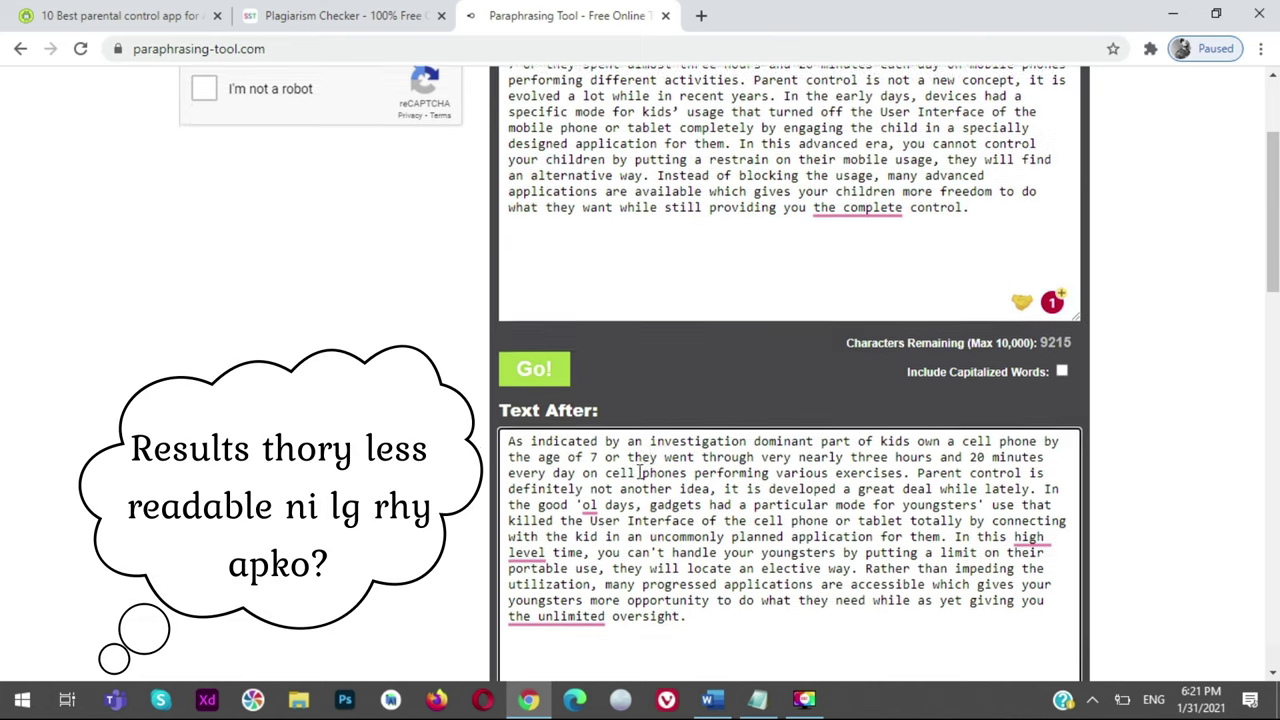
{"action": "scroll", "coordinate": [638, 473], "scroll_direction": "down", "scroll_amount": 2}
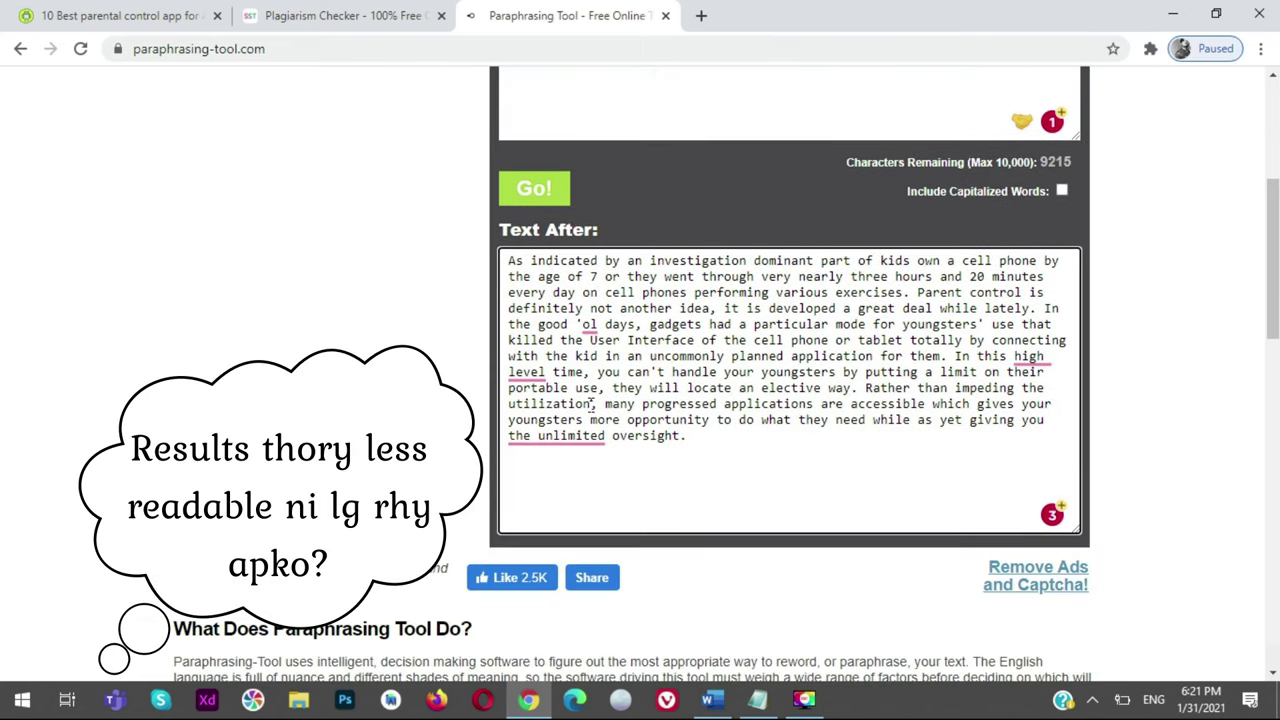
{"action": "scroll", "coordinate": [636, 472], "scroll_direction": "up", "scroll_amount": 3}
{"action": "scroll", "coordinate": [588, 404], "scroll_direction": "up", "scroll_amount": 1}
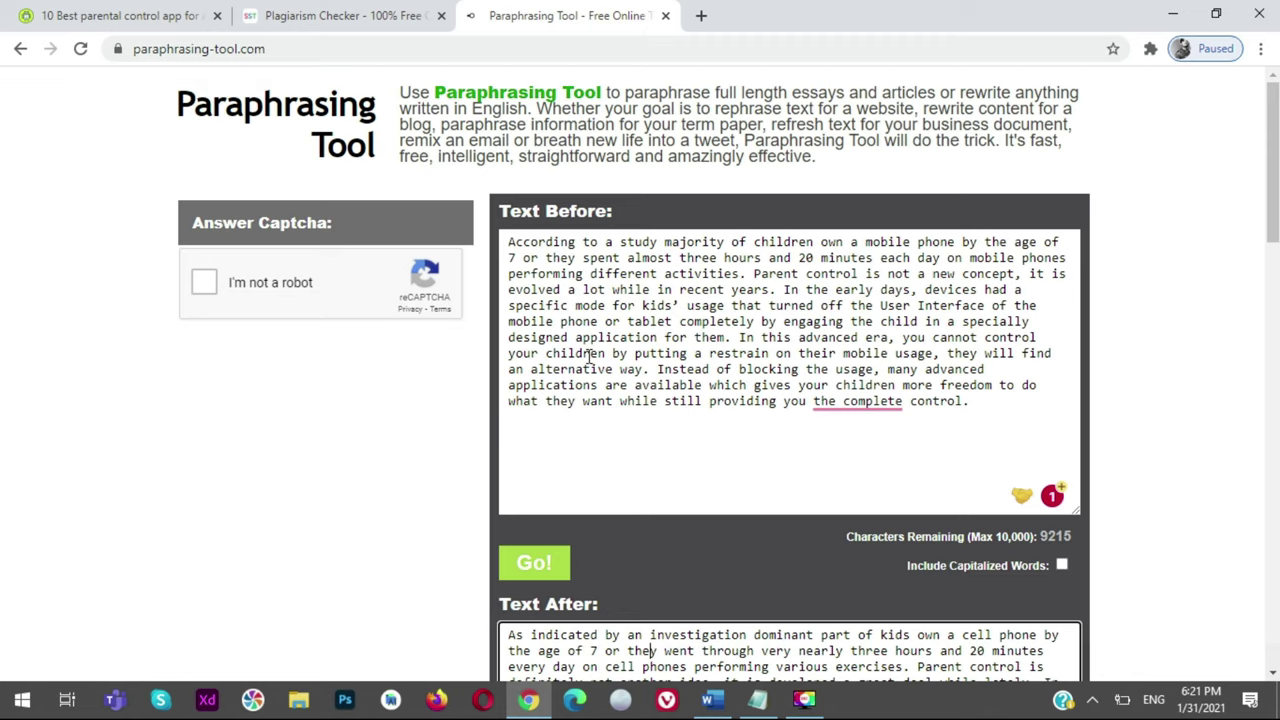
Examine the paraphrase's wording for readability, including the phrase starting "went through very nearly three hours" and the Grammarly suggestion for "ol"
{"action": "scroll", "coordinate": [590, 354], "scroll_direction": "down", "scroll_amount": 3}
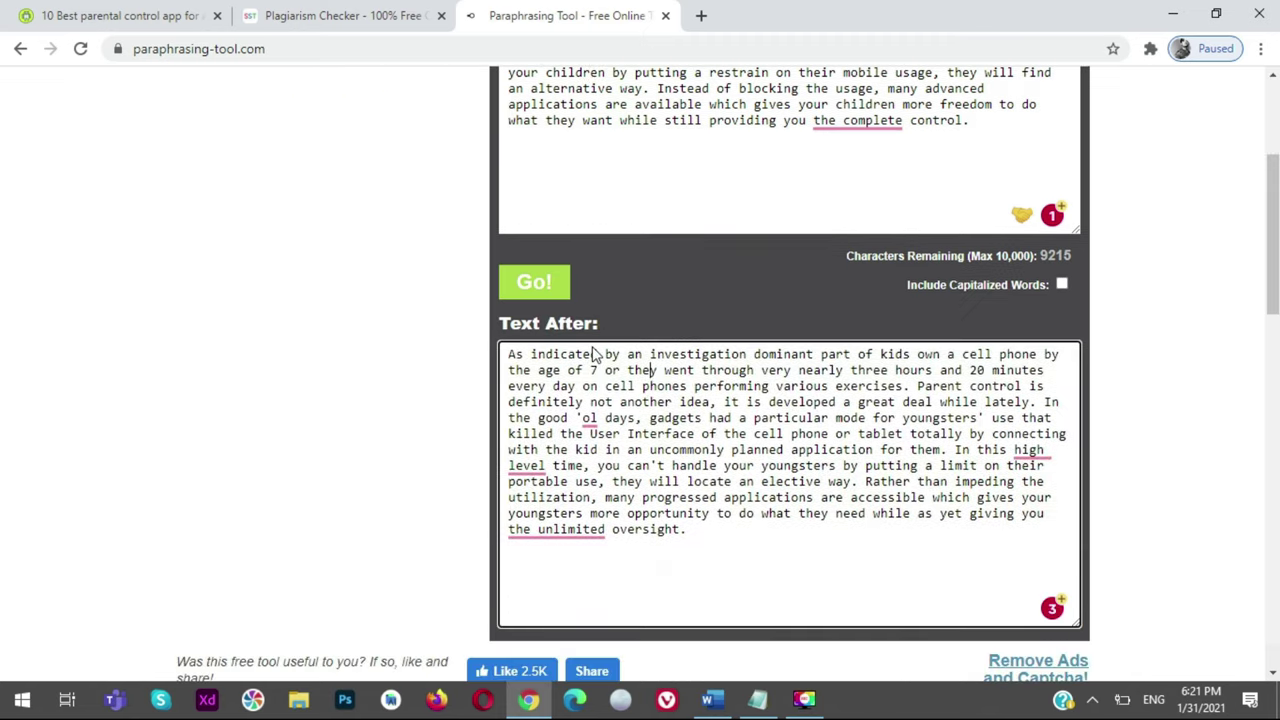
{"action": "scroll", "coordinate": [640, 227], "scroll_direction": "up", "scroll_amount": 3}
{"action": "scroll", "coordinate": [640, 227], "scroll_direction": "down", "scroll_amount": 4}
{"action": "left_click_drag", "start_coordinate": [686, 292], "coordinate": [664, 290]}
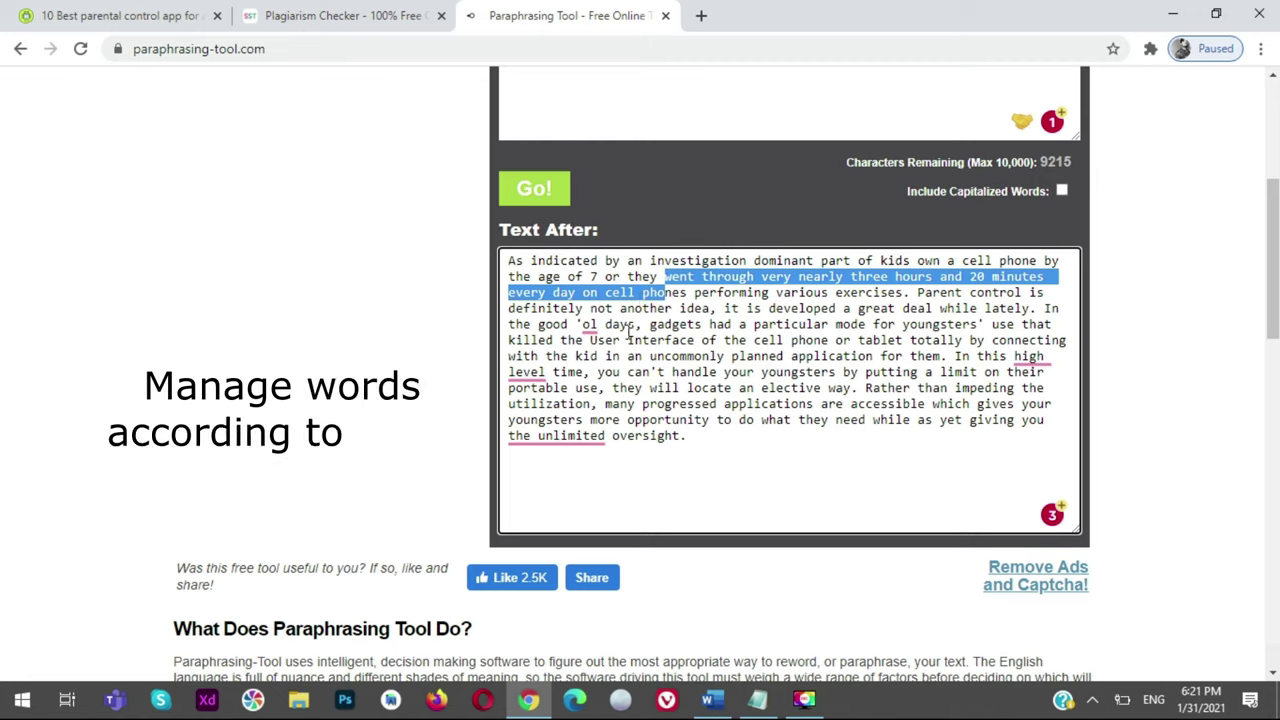
{"action": "mouse_move", "coordinate": [594, 336]}
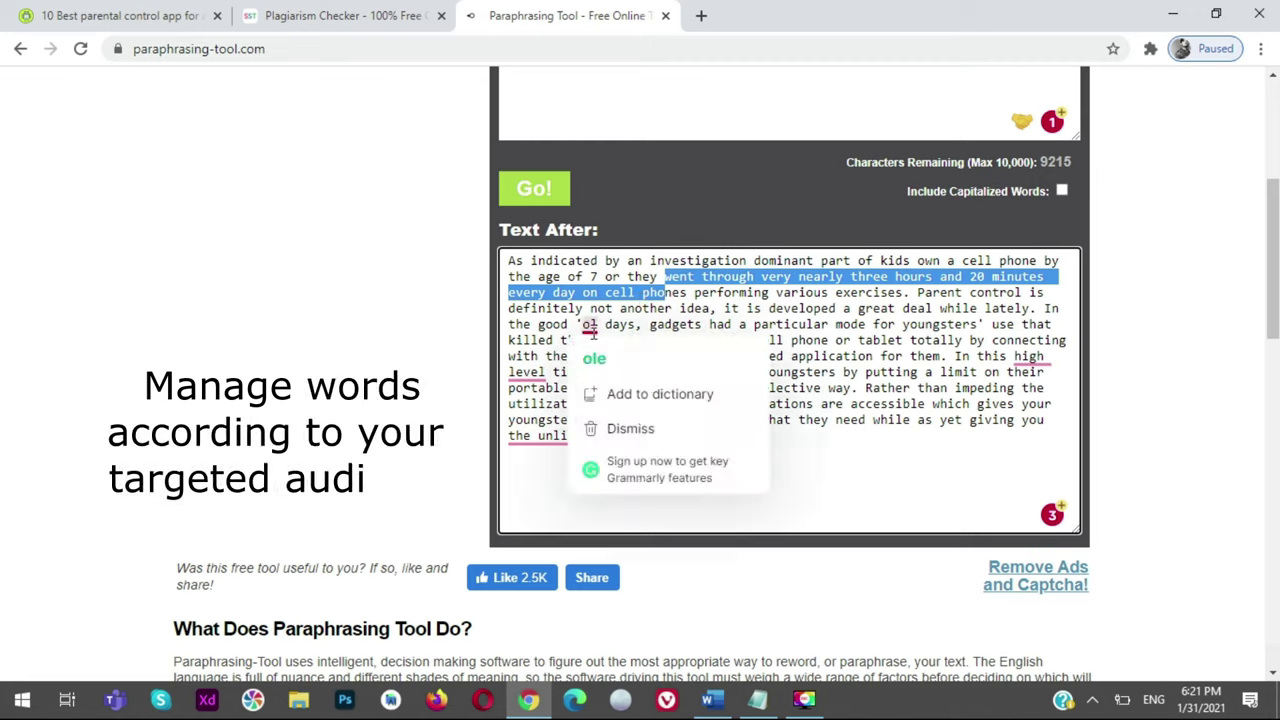
{"action": "left_click", "coordinate": [838, 311]}
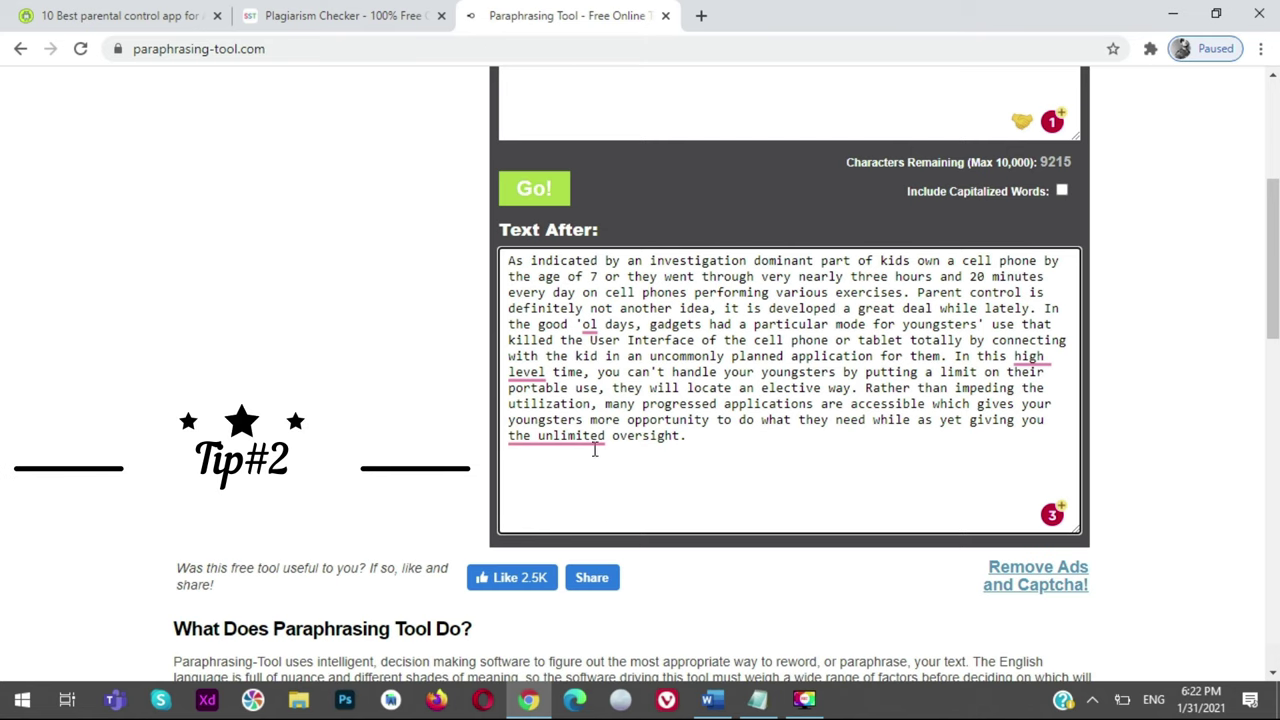
{"action": "scroll", "coordinate": [594, 450], "scroll_direction": "up", "scroll_amount": 4}
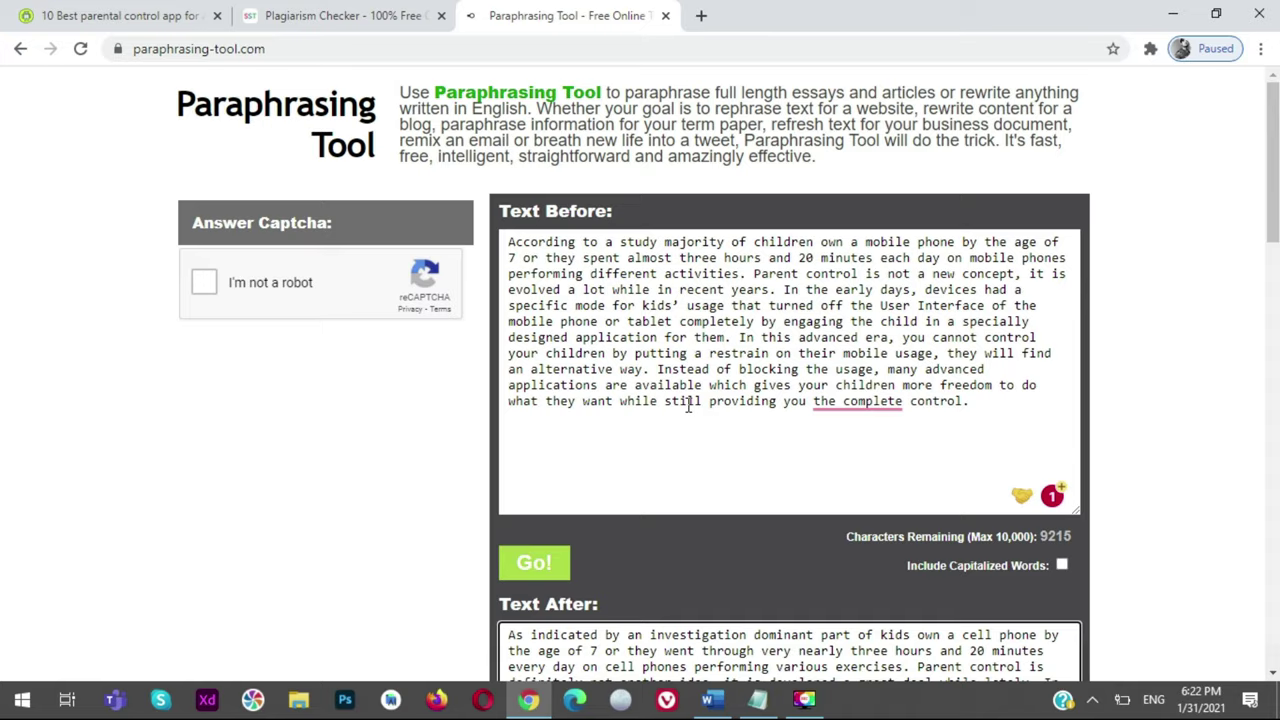
Review the automatic paraphrase in Text After alongside the manually reworded Parent control paragraph in Word
{"action": "scroll", "coordinate": [687, 406], "scroll_direction": "down", "scroll_amount": 2}
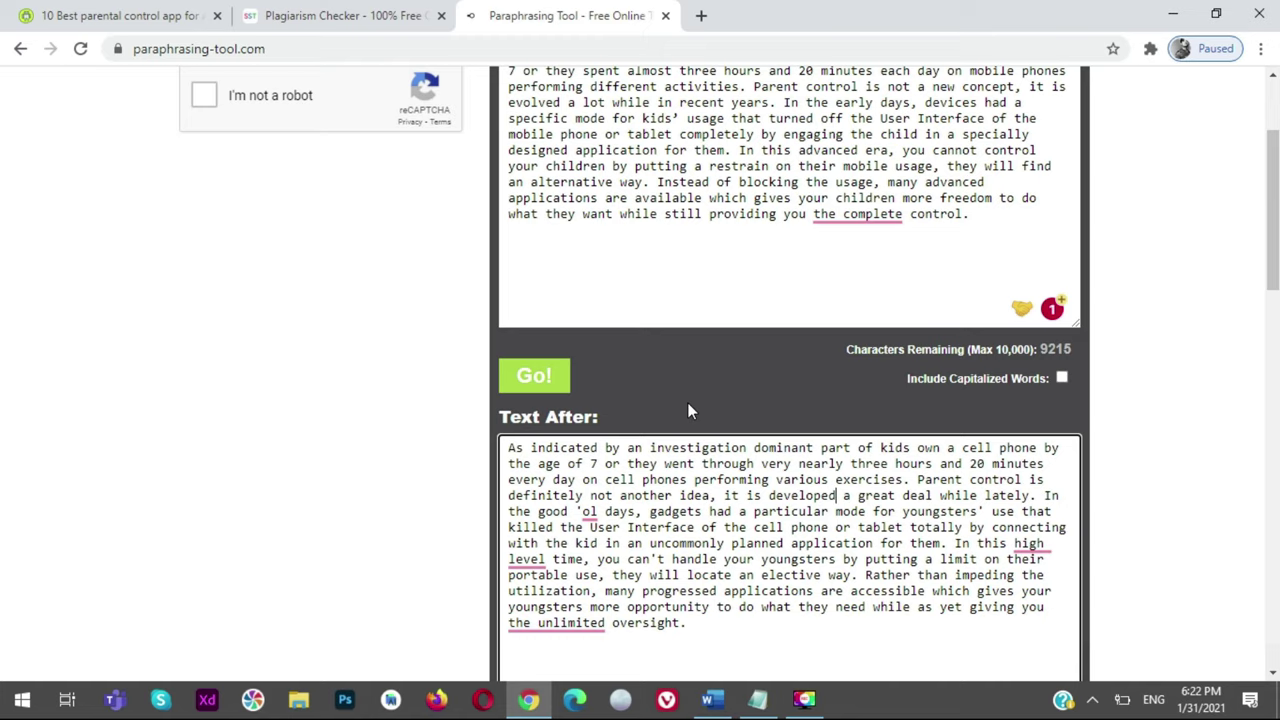
{"action": "left_click", "coordinate": [757, 699]}
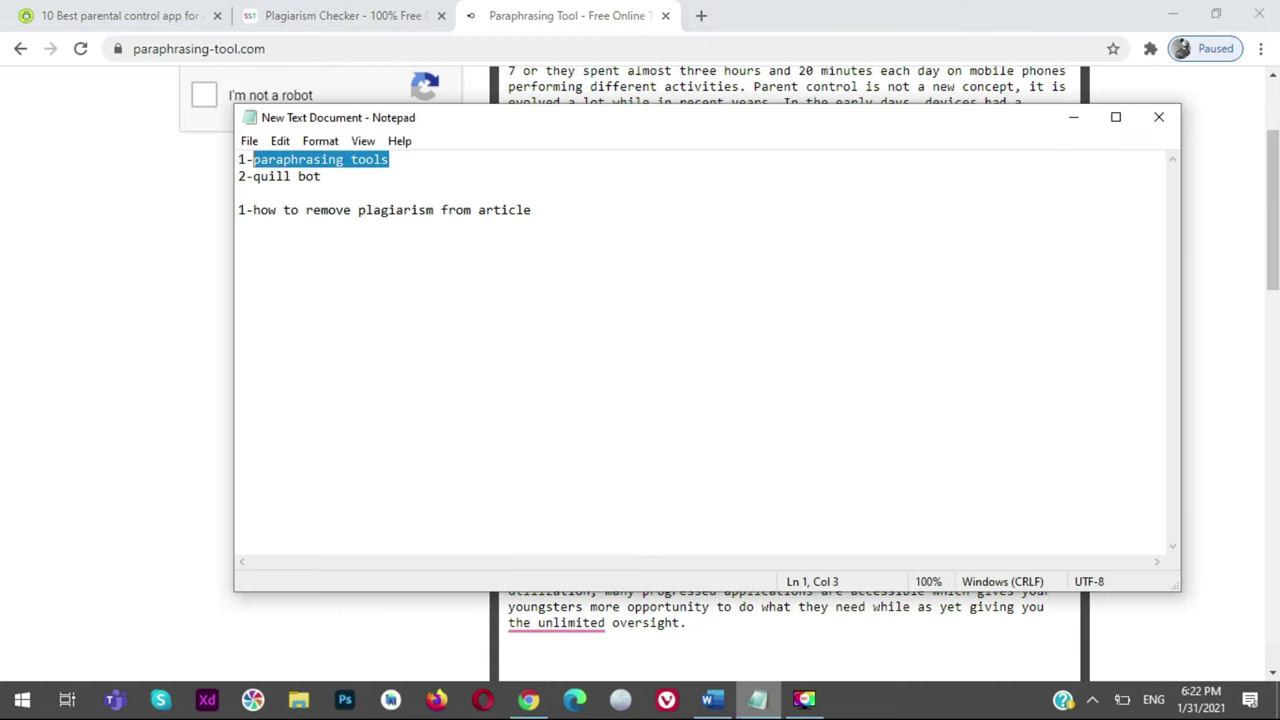
{"action": "left_click", "coordinate": [714, 701]}
{"action": "mouse_move", "coordinate": [718, 703]}
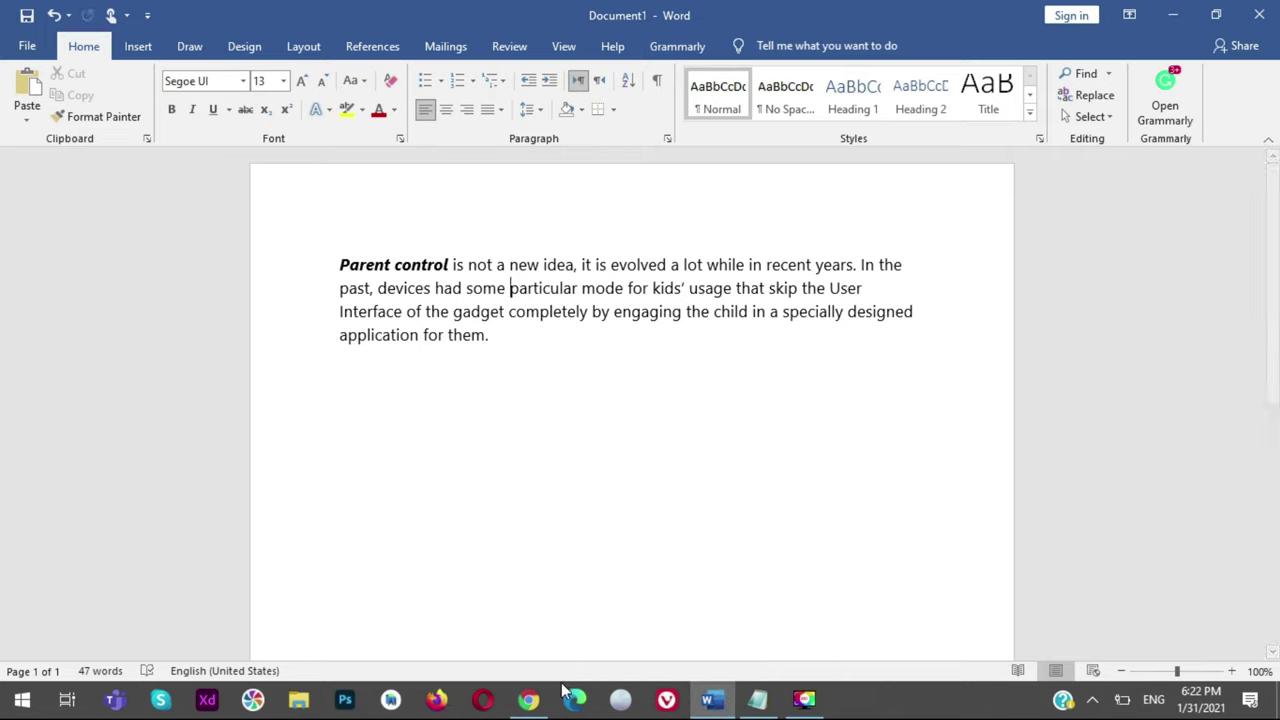
{"action": "left_click", "coordinate": [518, 700]}
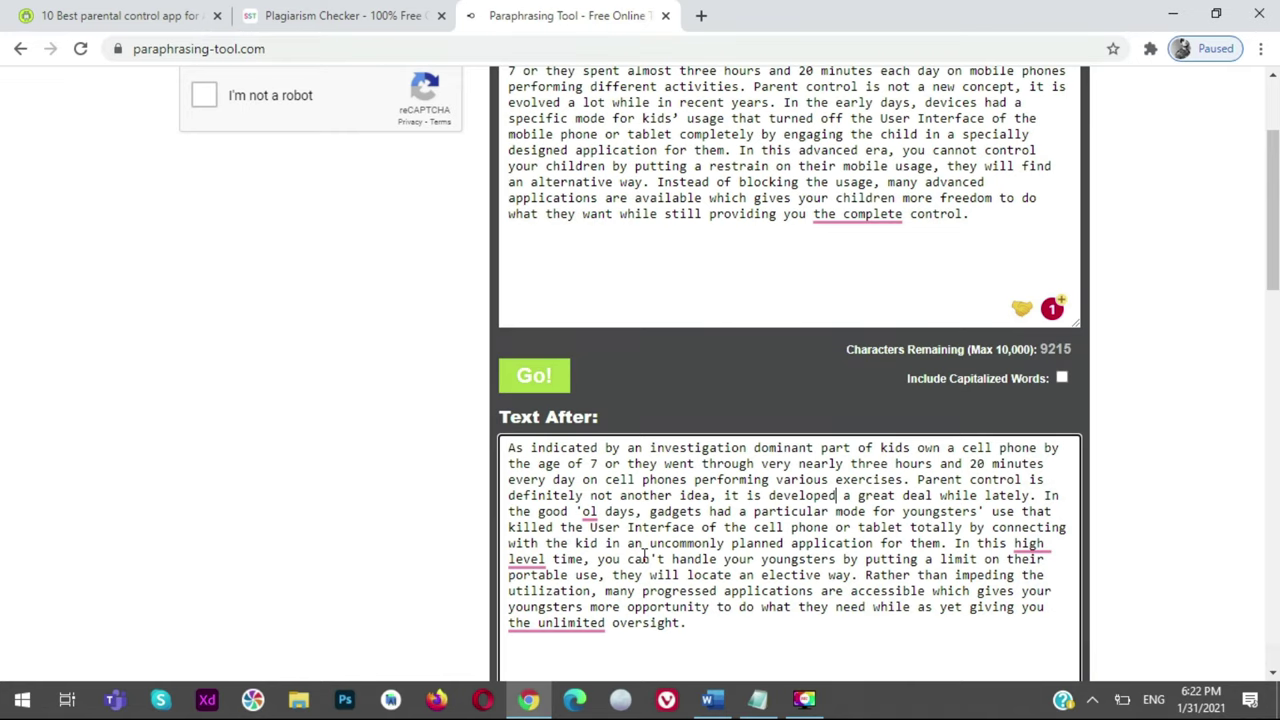
{"action": "left_click", "coordinate": [932, 479]}
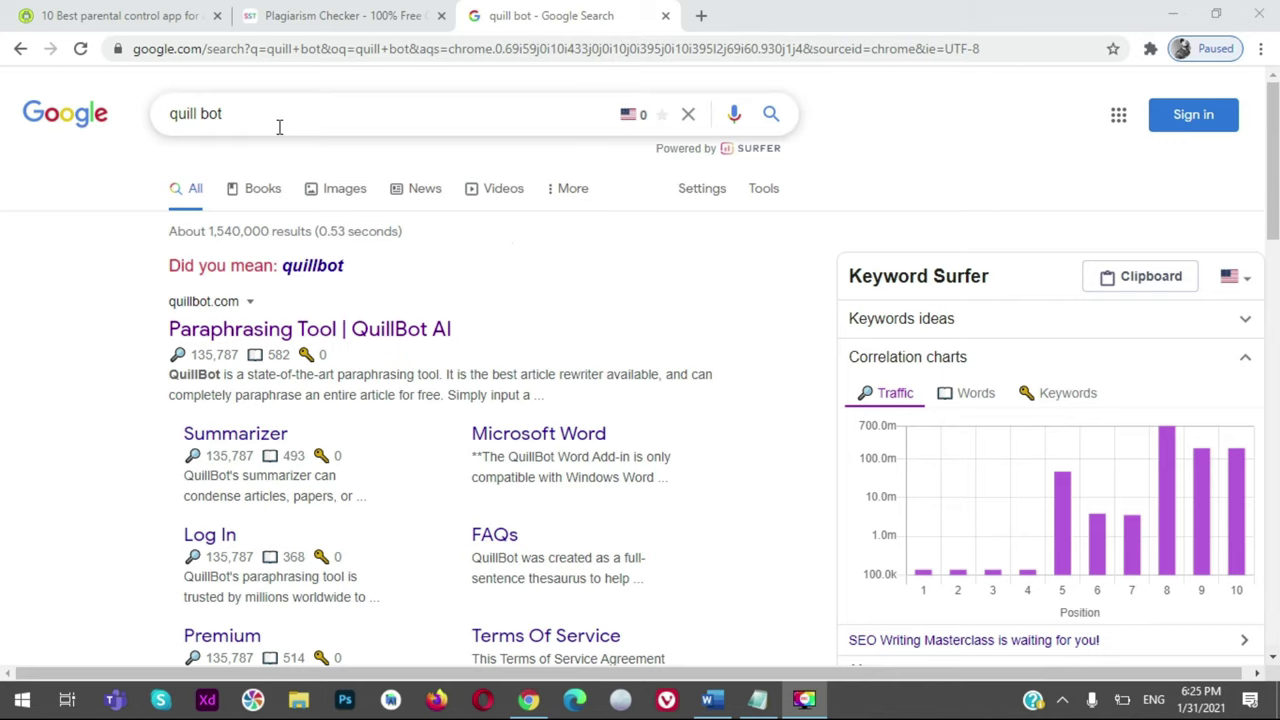
Open QuillBot's Paraphrasing Tool from the search results and fill its input with the original paragraph from the theandroidnews.com article
{"action": "left_click", "coordinate": [352, 340]}
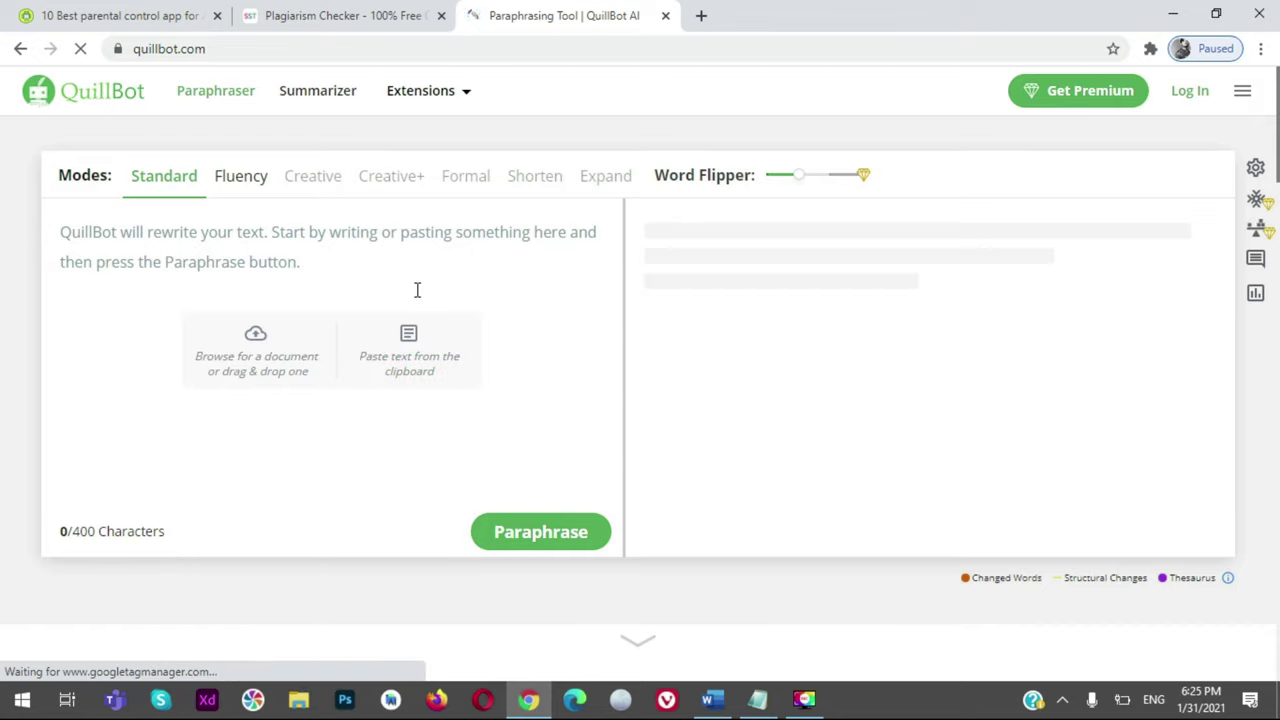
{"action": "left_click", "coordinate": [423, 346]}
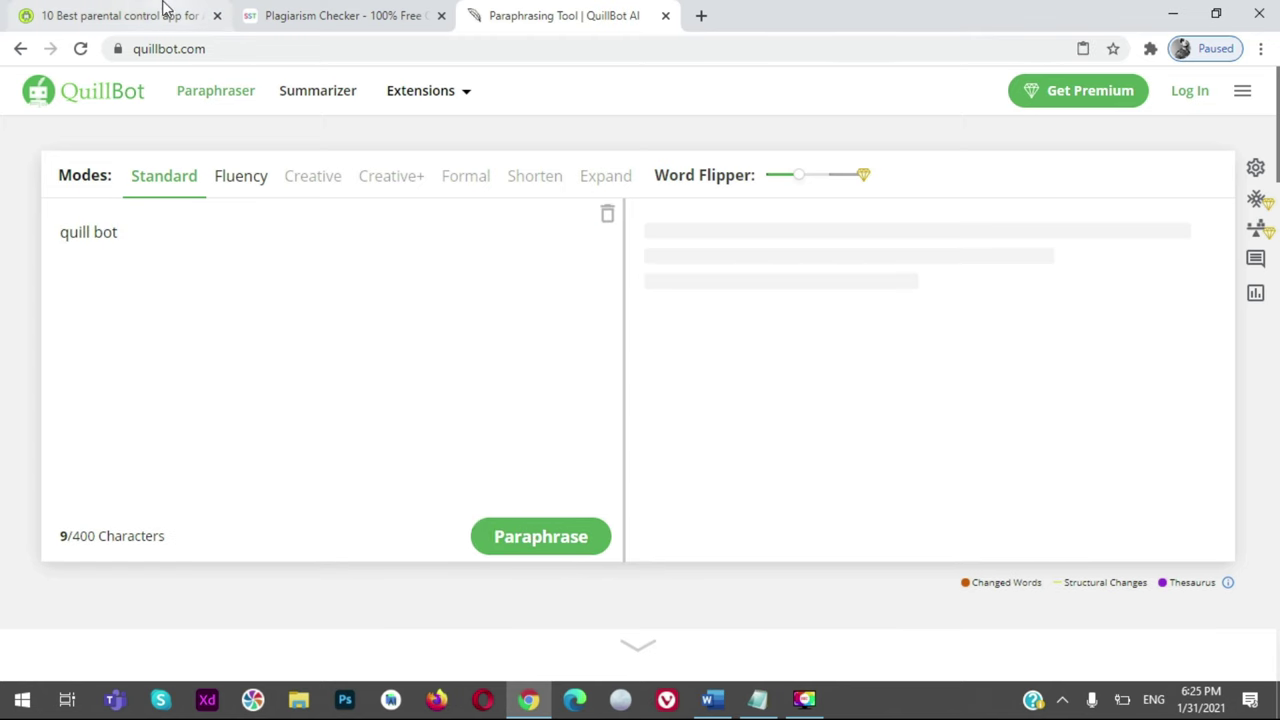
{"action": "left_click", "coordinate": [130, 12]}
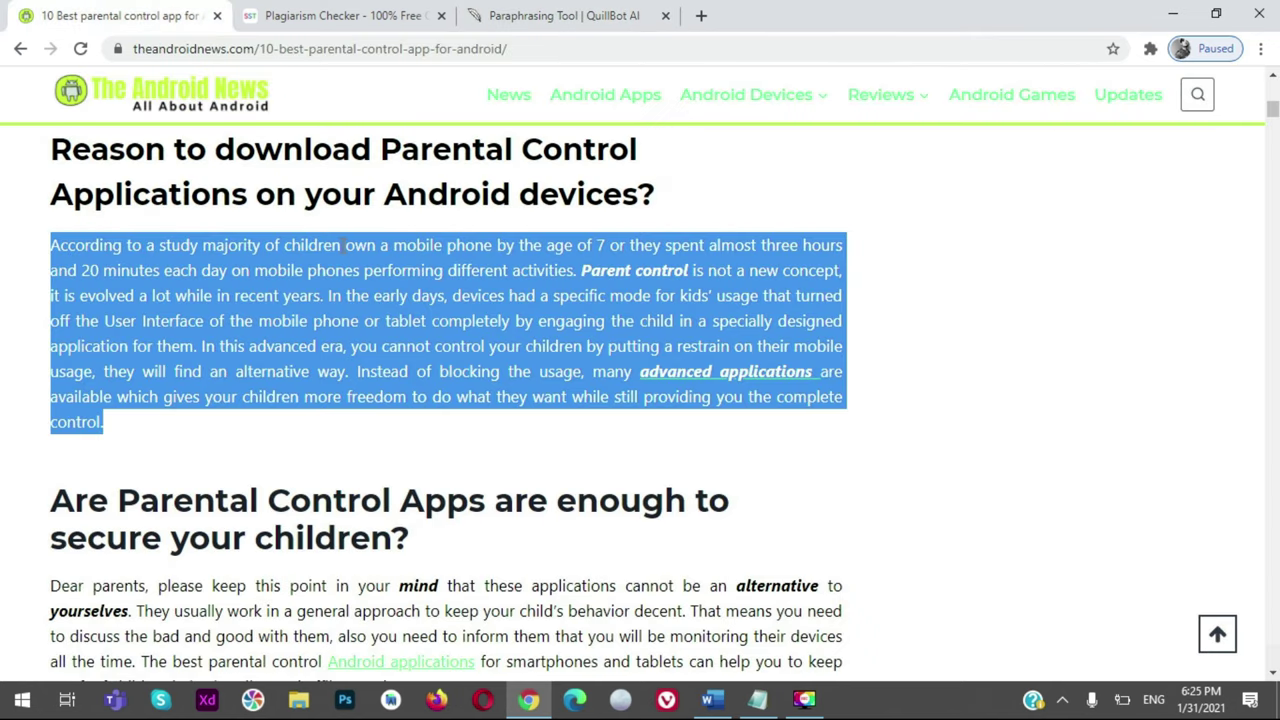
{"action": "left_click", "coordinate": [481, 12]}
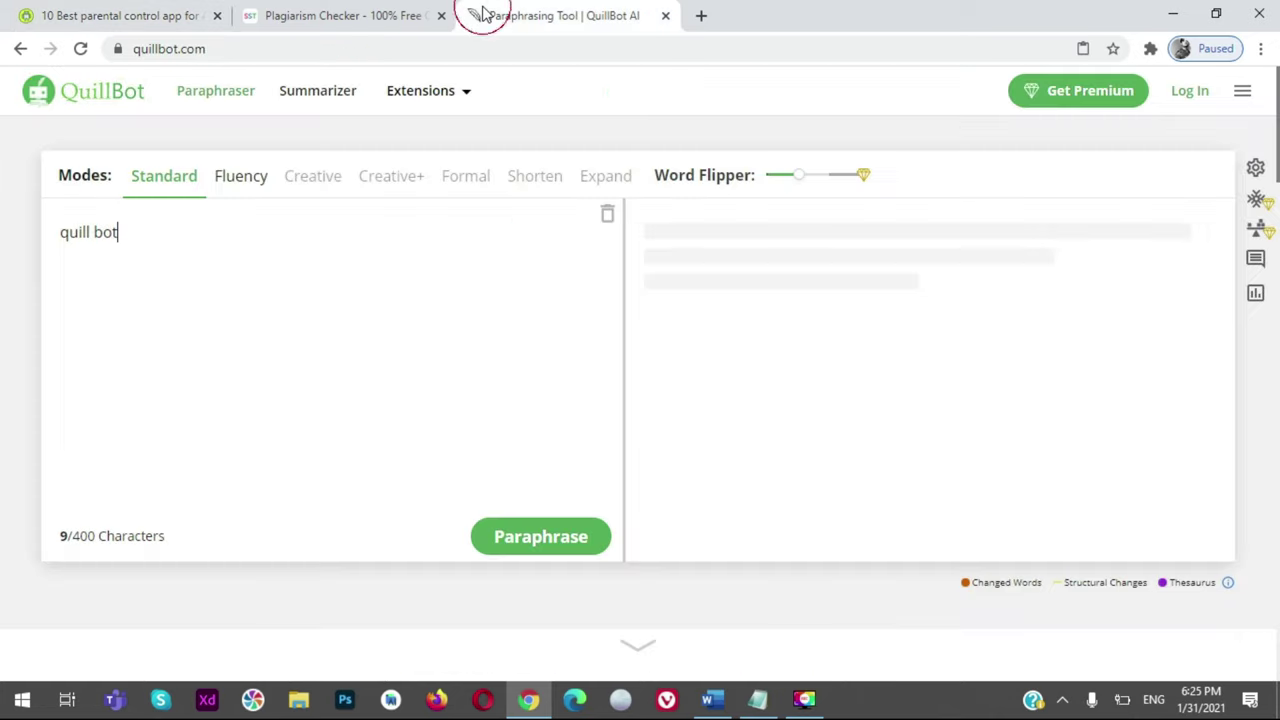
{"action": "left_click_drag", "start_coordinate": [274, 240], "coordinate": [26, 211]}
{"action": "key", "text": "ctrl+v"}
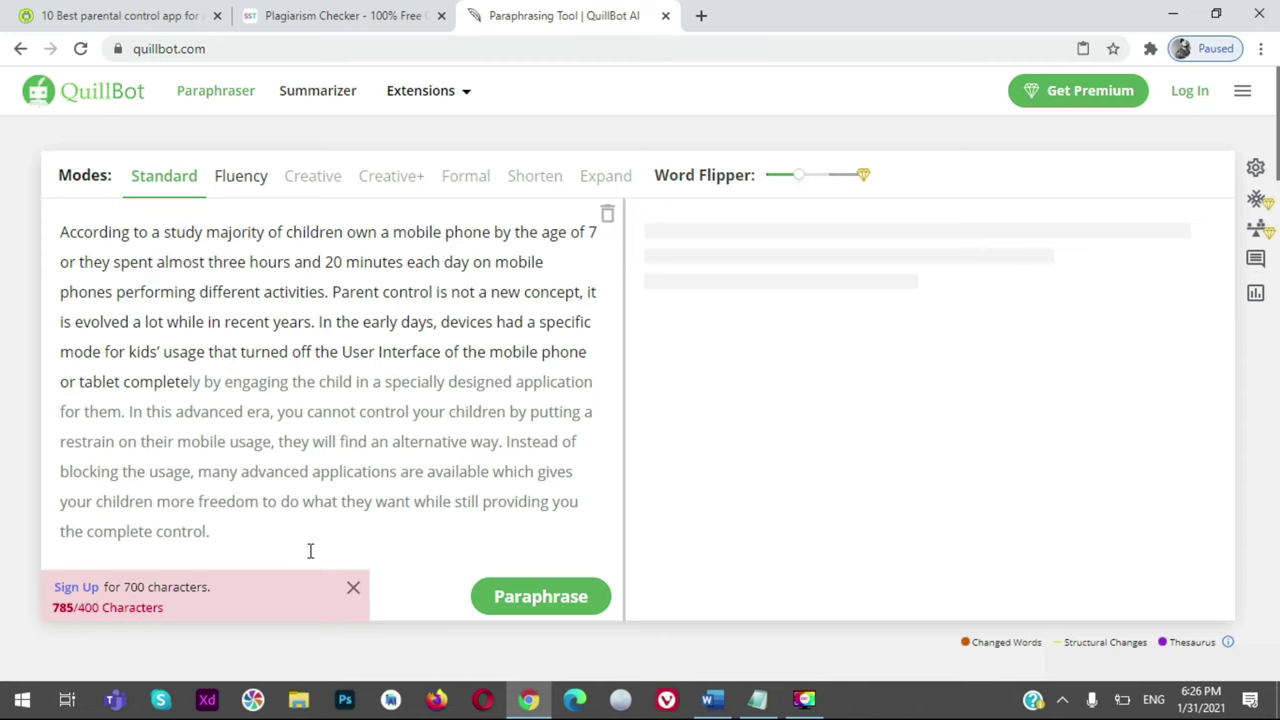
Cut the QuillBot input from "completely by engaging" onward to fit the 400-character limit, and paraphrase the remainder in Standard mode
{"action": "left_click_drag", "start_coordinate": [236, 540], "coordinate": [123, 385]}
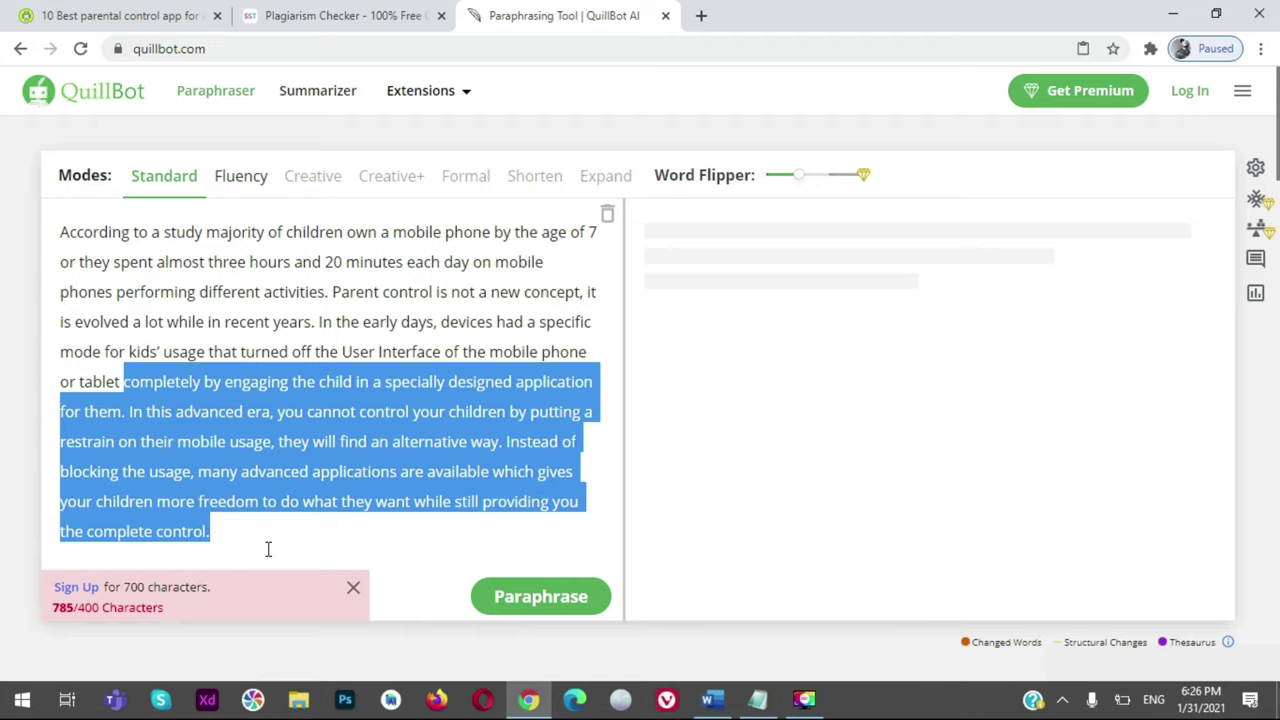
{"action": "key", "text": "ctrl+x"}
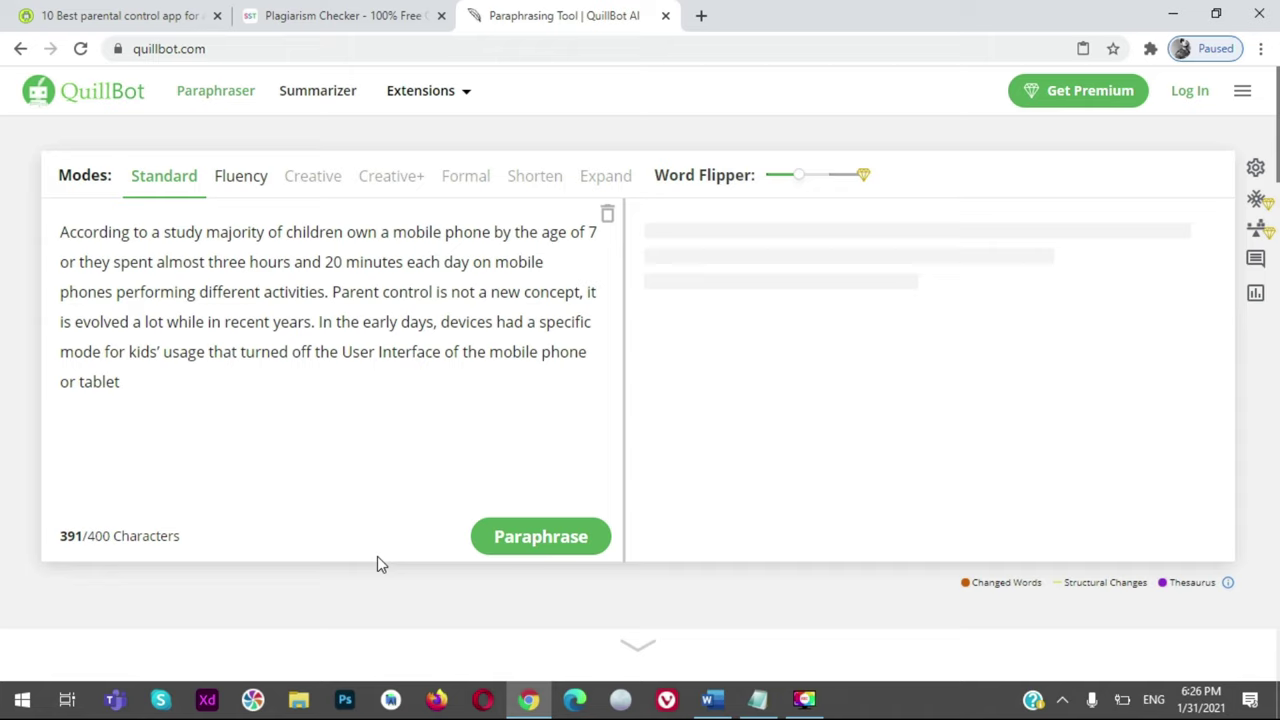
{"action": "left_click", "coordinate": [482, 545]}
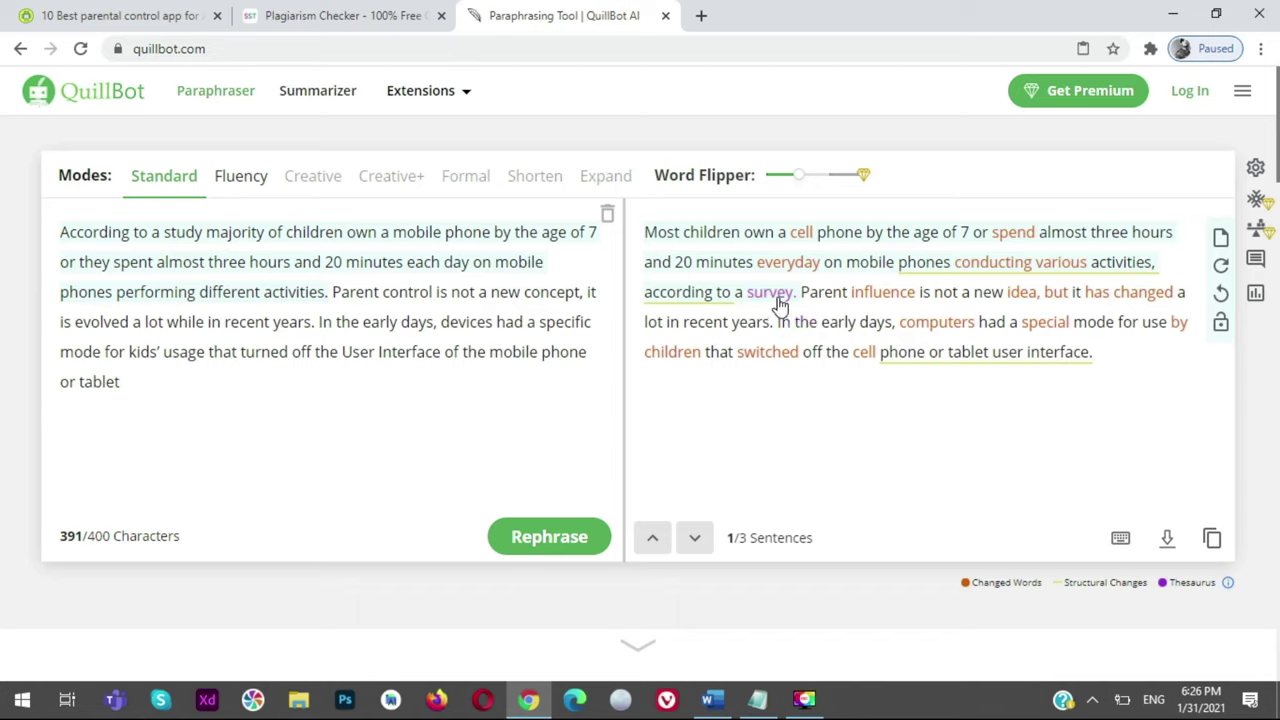
Copy QuillBot's entire paraphrased output and put it into the smallseotools.com plagiarism checker
{"action": "left_click", "coordinate": [1107, 357]}
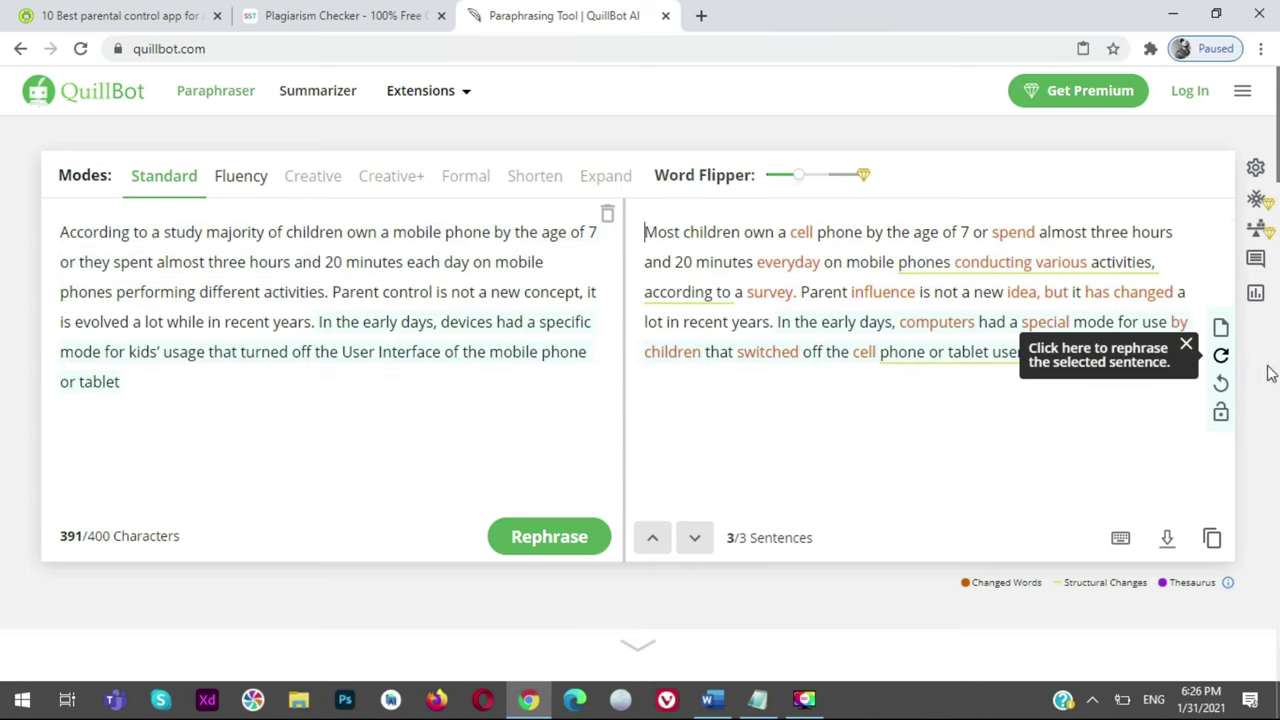
{"action": "left_click_drag", "start_coordinate": [1146, 357], "coordinate": [623, 246]}
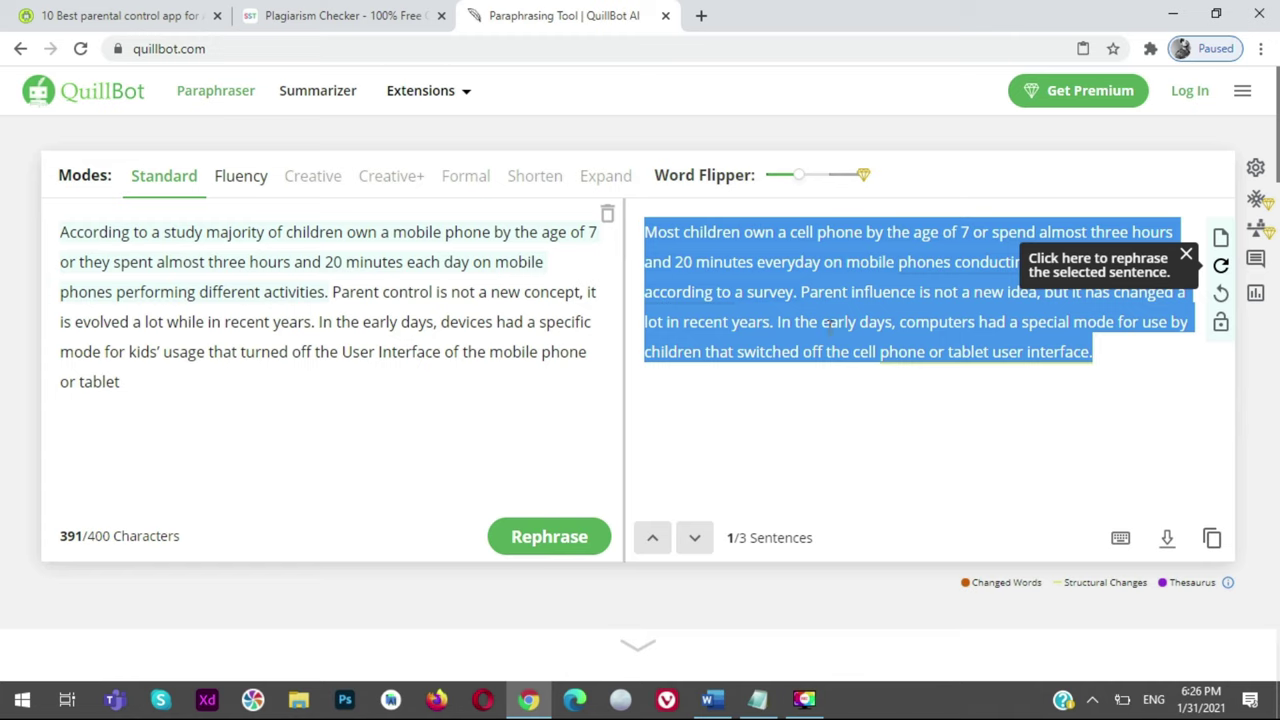
{"action": "left_click", "coordinate": [400, 15]}
{"action": "scroll", "coordinate": [460, 363], "scroll_direction": "down", "scroll_amount": 5}
{"action": "left_click", "coordinate": [393, 232]}
{"action": "key", "text": "ctrl+v"}
Complete the "I'm not a robot" verification and check the QuillBot paraphrase for plagiarism
{"action": "scroll", "coordinate": [608, 323], "scroll_direction": "down", "scroll_amount": 4}
{"action": "left_click", "coordinate": [362, 389]}
{"action": "left_click", "coordinate": [369, 459]}
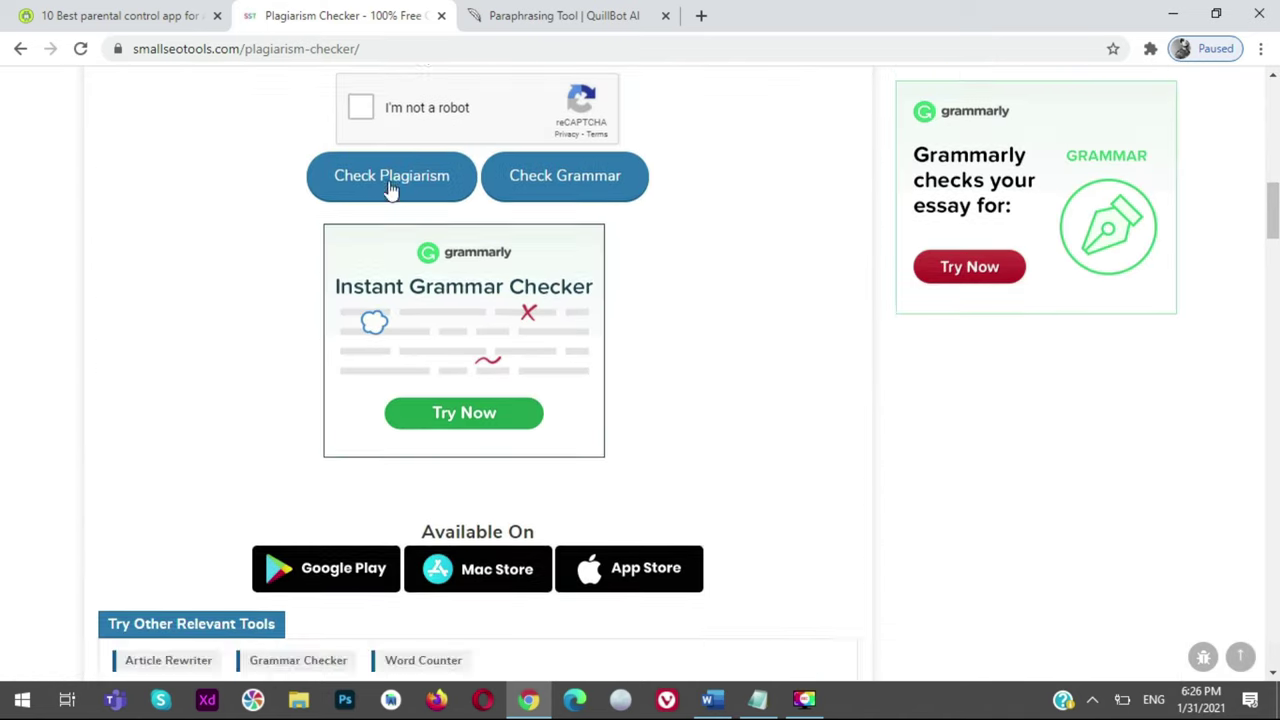
{"action": "left_click", "coordinate": [391, 183]}
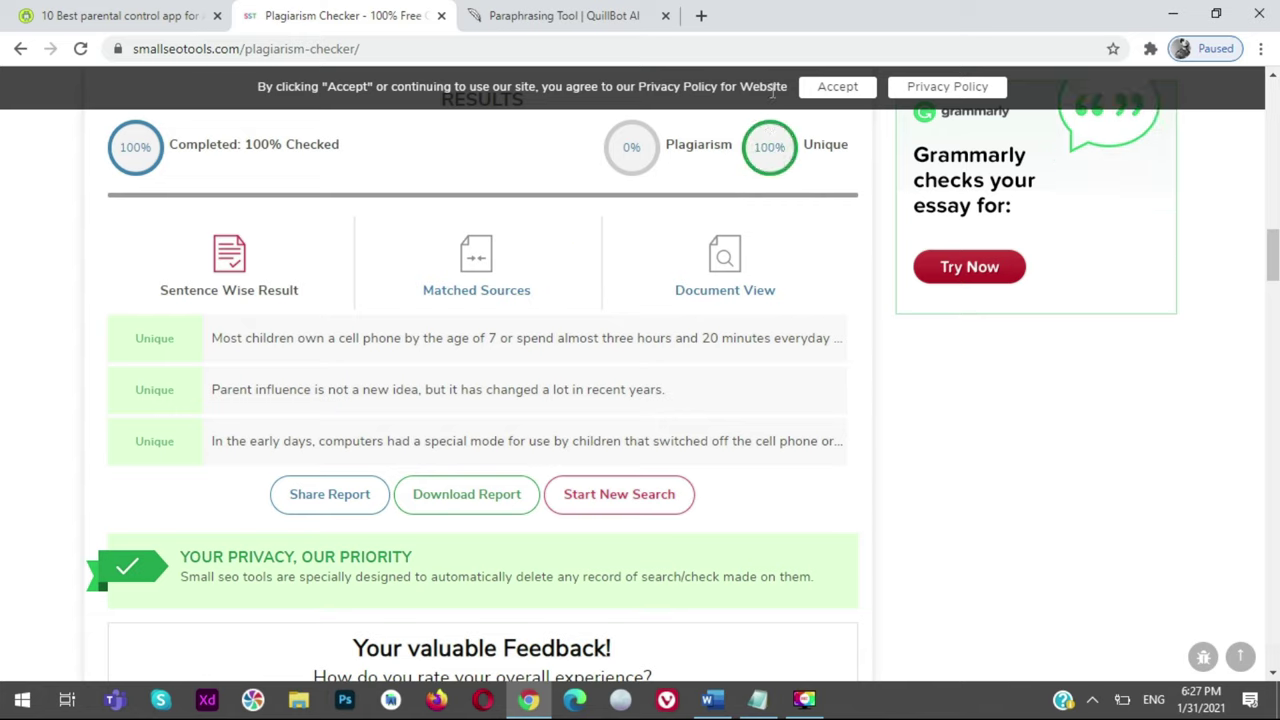
Compare QuillBot's rewritten sentences with the original text, then view the manually reworded paragraph in Word
{"action": "left_click", "coordinate": [620, 12]}
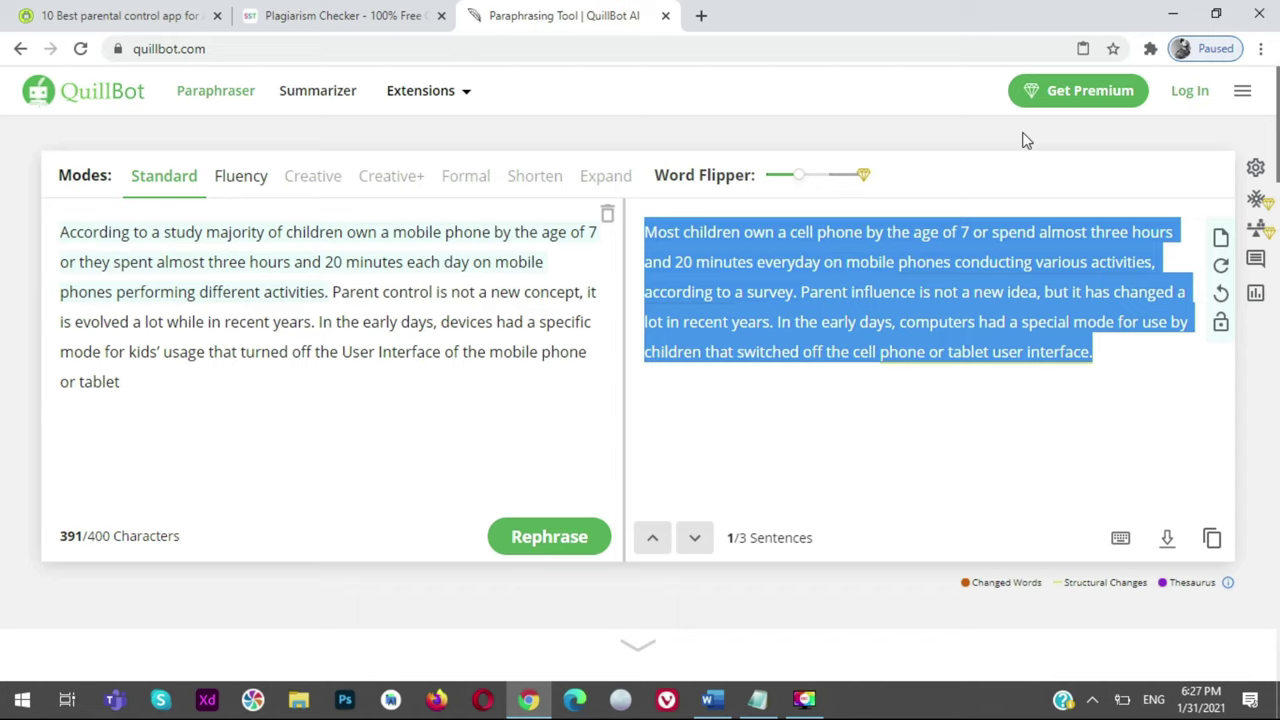
{"action": "left_click", "coordinate": [942, 356]}
{"action": "left_click", "coordinate": [1111, 364]}
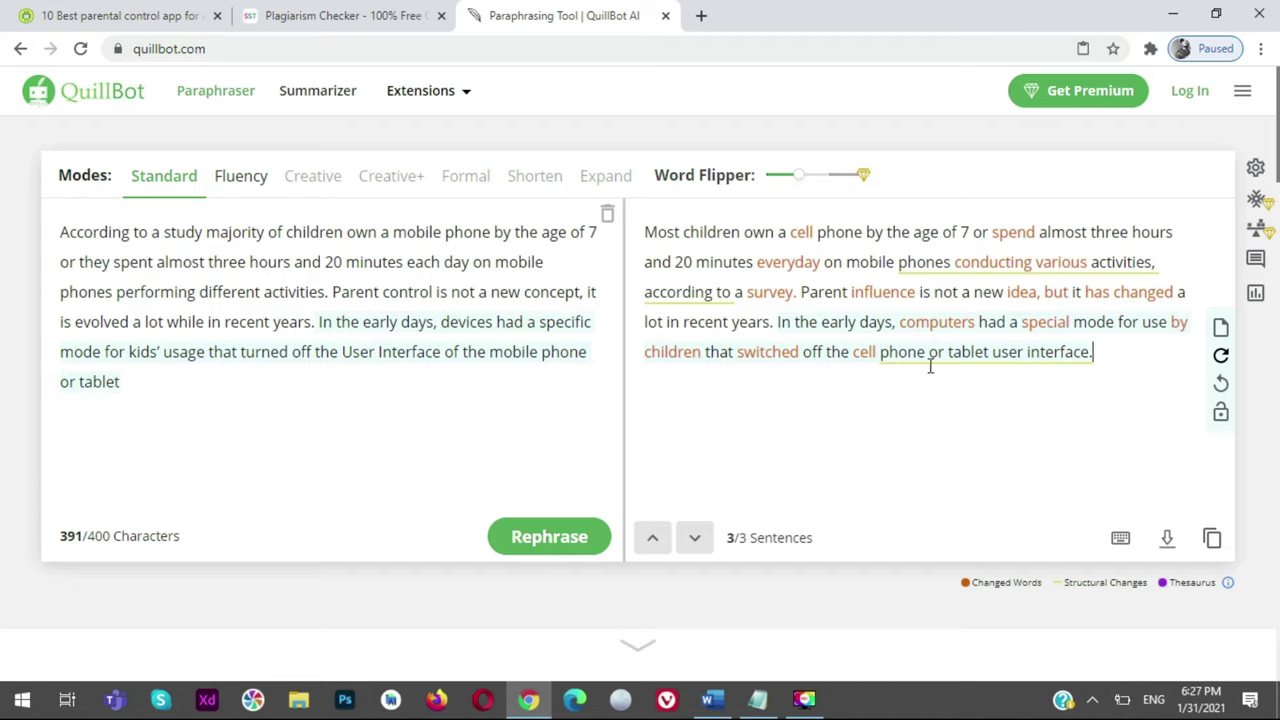
{"action": "left_click", "coordinate": [710, 699]}
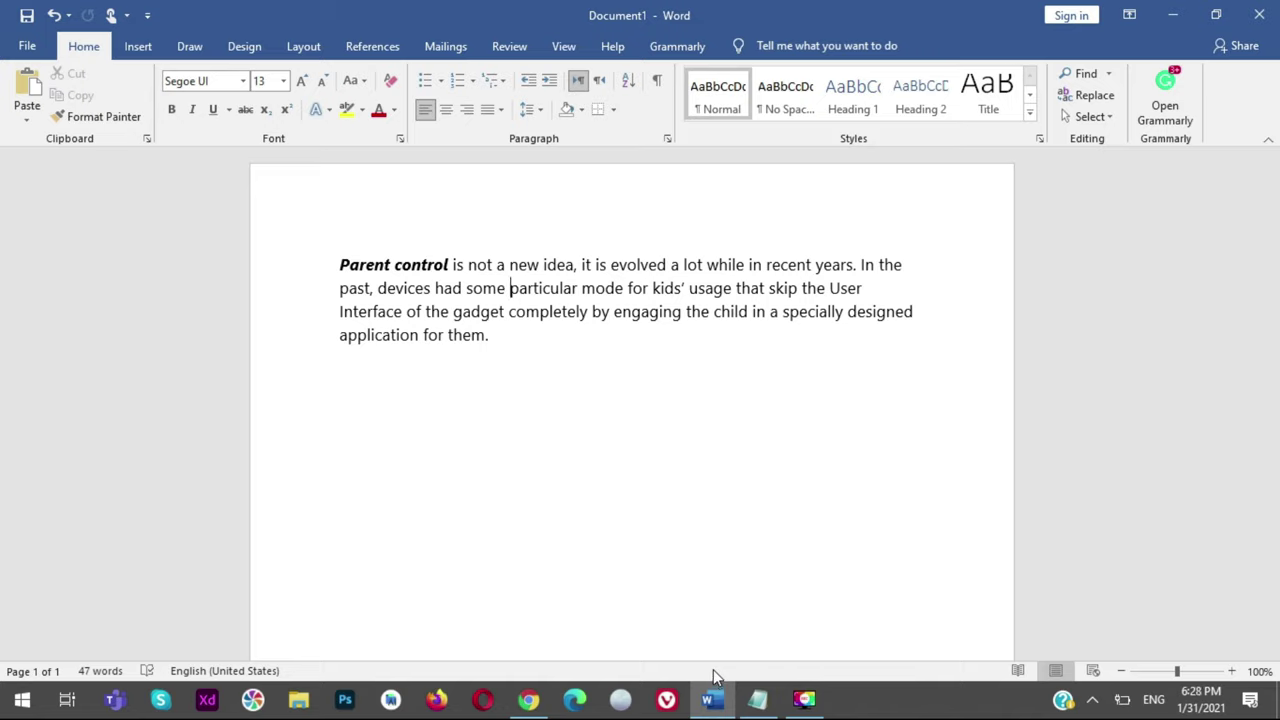
{"action": "left_click", "coordinate": [713, 697]}
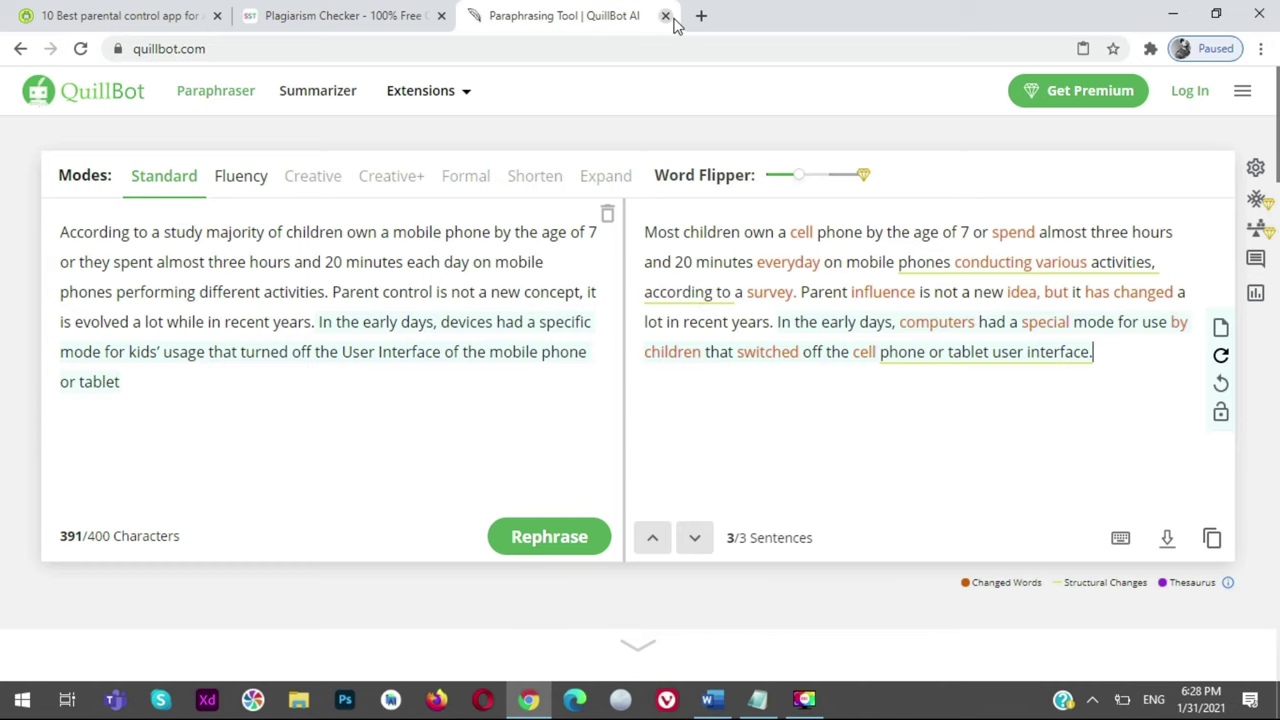
Revisit the plagiarism results, then go back from QuillBot to its Google search results and read the Paraphrasing Tool description
{"action": "left_click", "coordinate": [380, 14]}
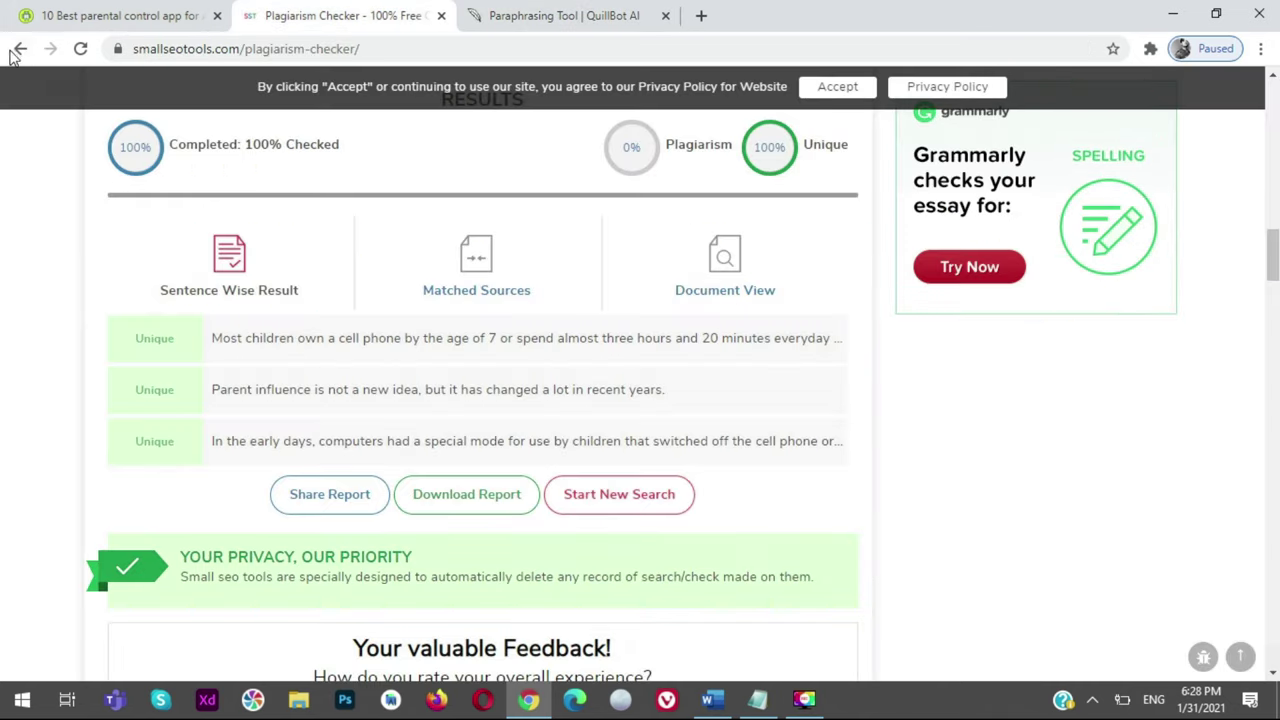
{"action": "left_click", "coordinate": [565, 15]}
{"action": "left_click", "coordinate": [20, 48]}
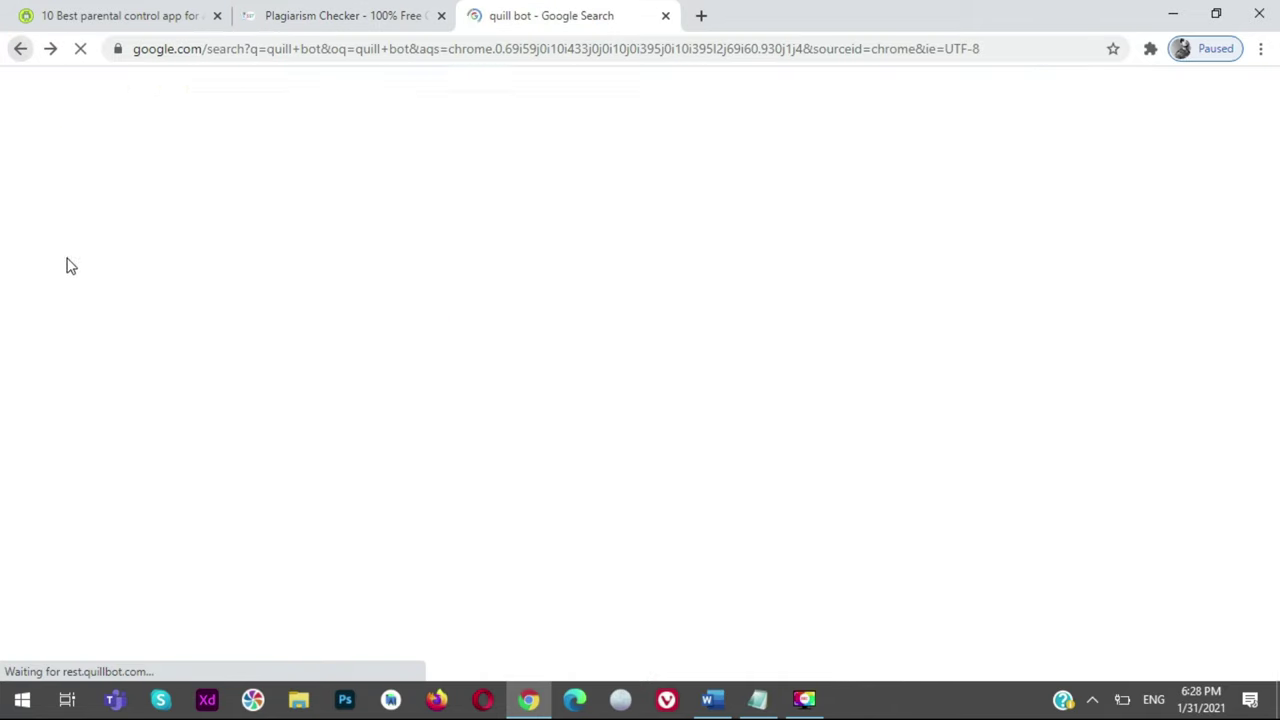
{"action": "left_click_drag", "start_coordinate": [548, 302], "coordinate": [170, 281]}
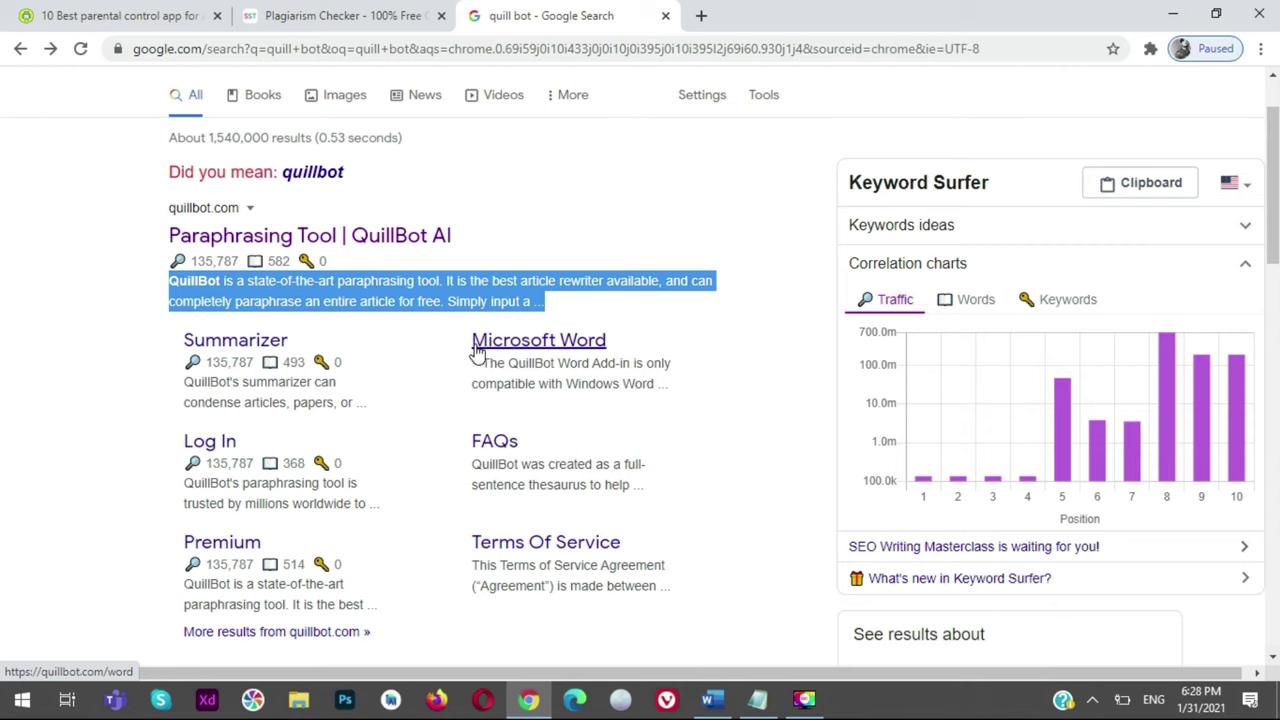
{"action": "mouse_move", "coordinate": [926, 380]}
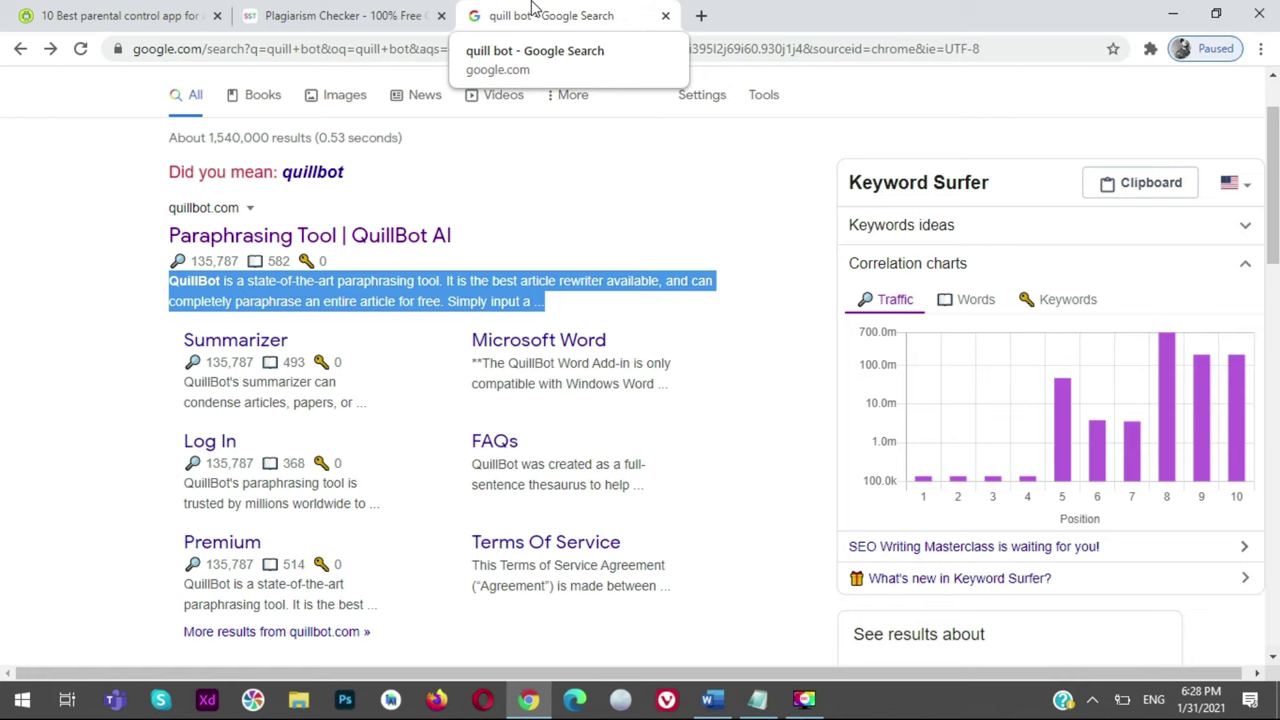
{"action": "left_click", "coordinate": [120, 15]}
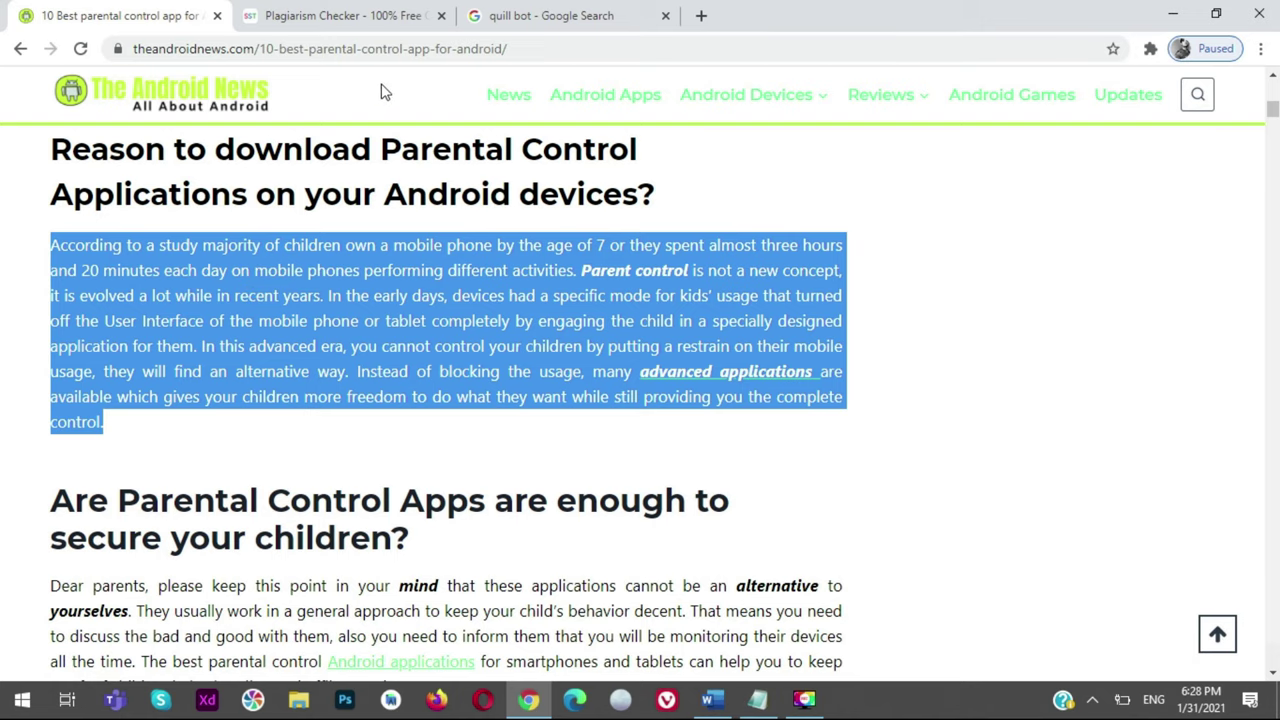
{"action": "left_click", "coordinate": [520, 14]}
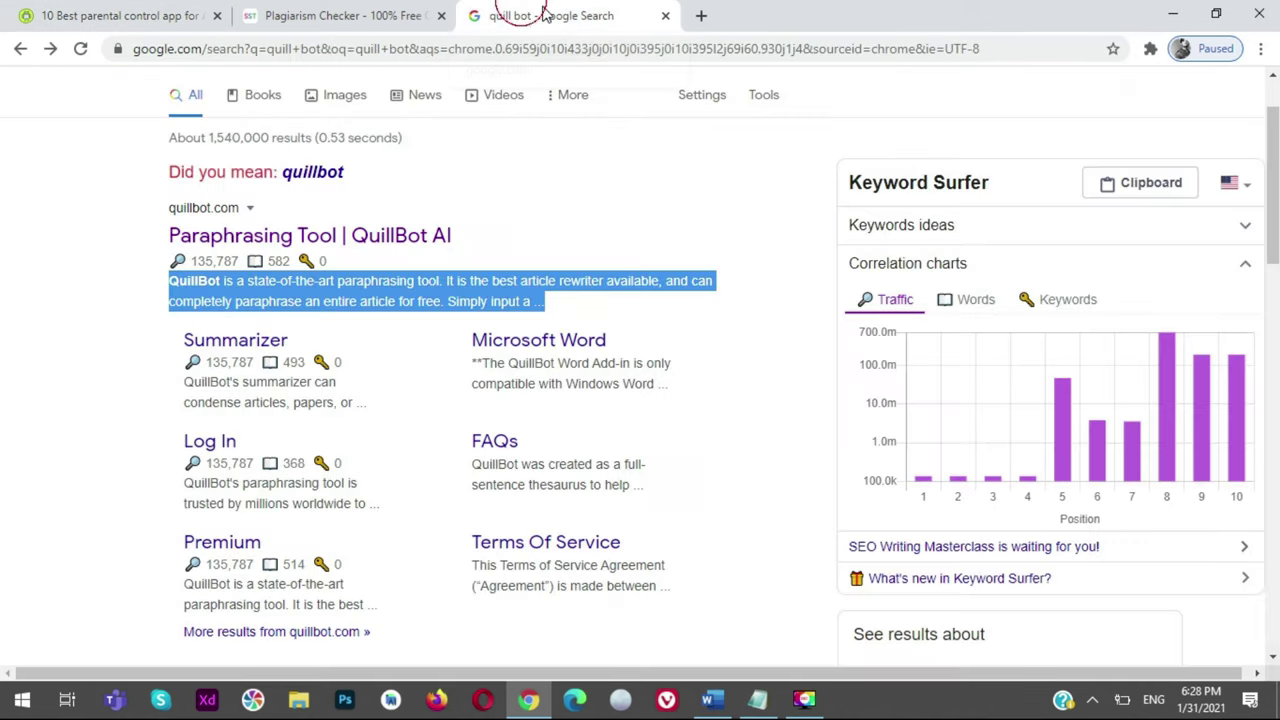
{"action": "left_click", "coordinate": [673, 216]}
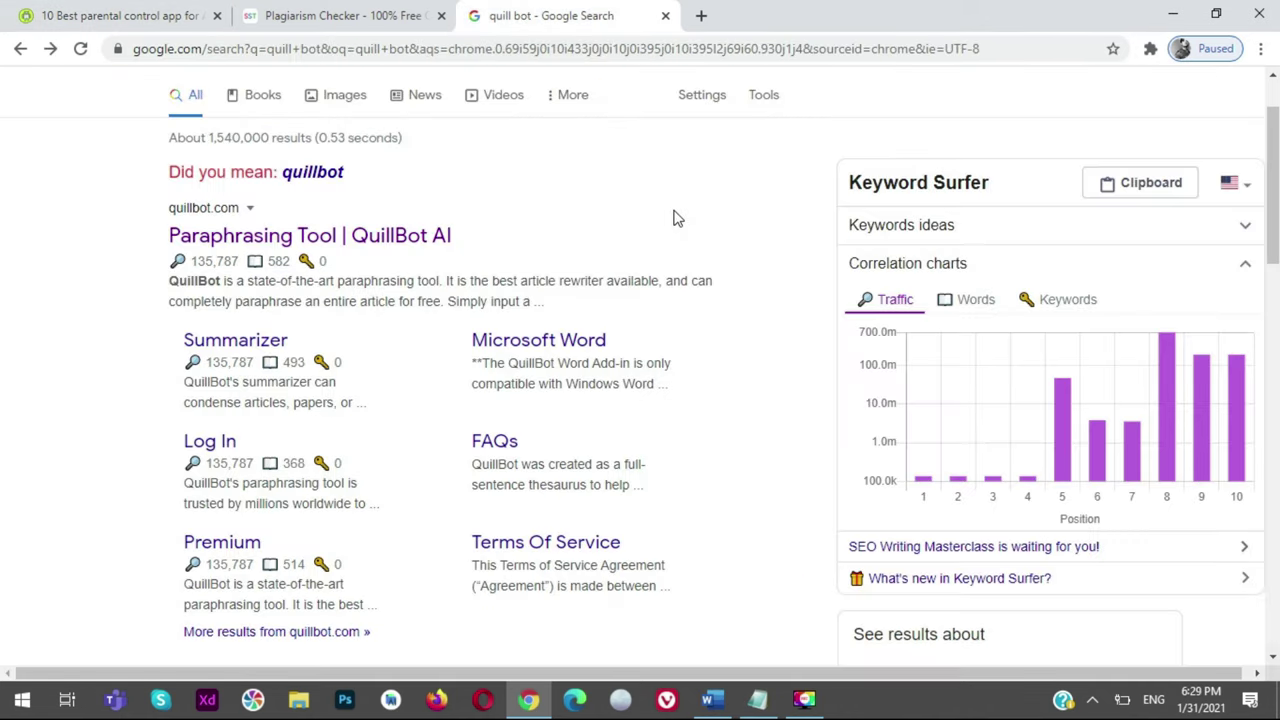